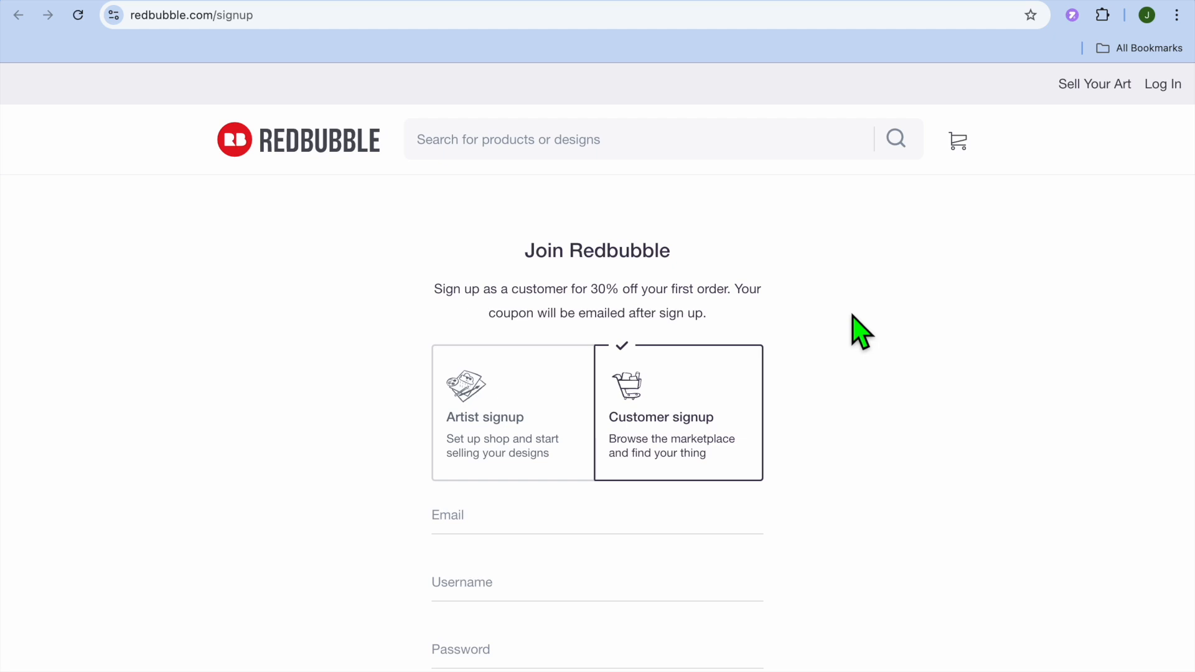
Step: Choose the artist signup and fill in the account's email address
click(503, 411)
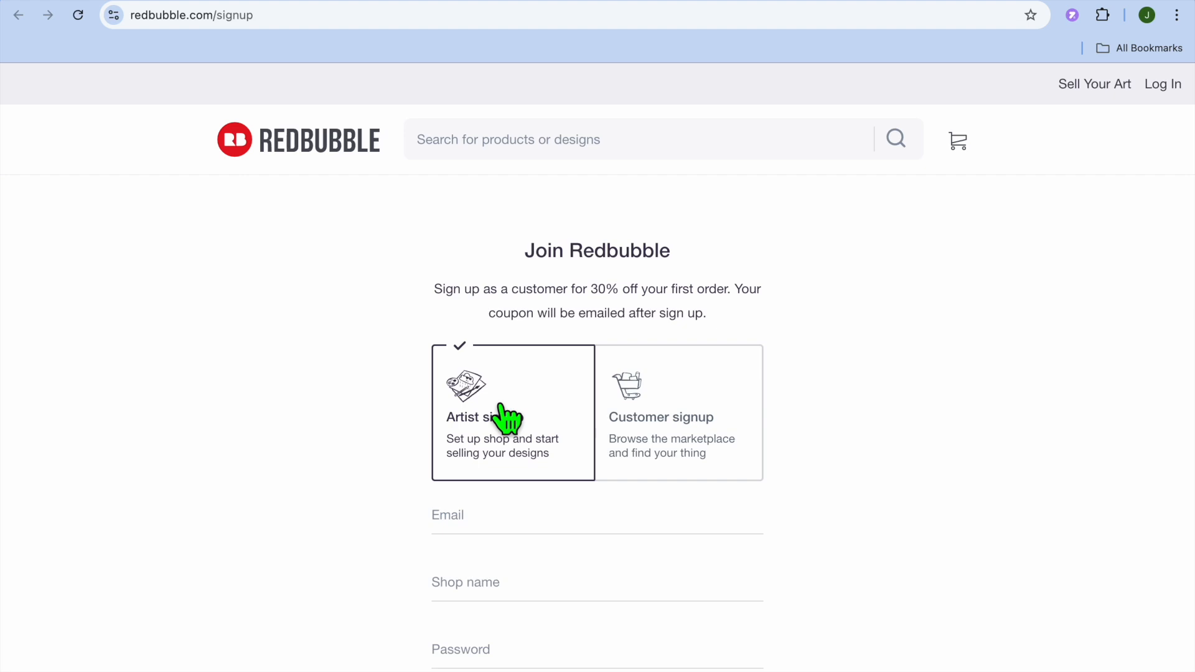
scroll(507, 418, down, 5)
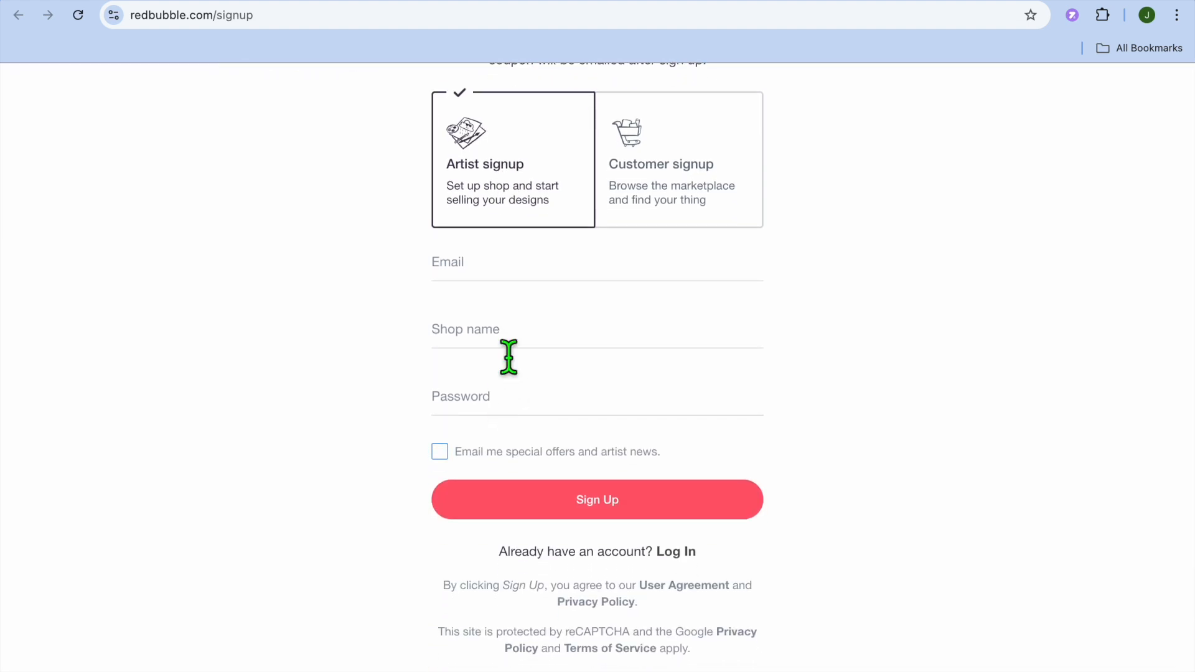
click(482, 275)
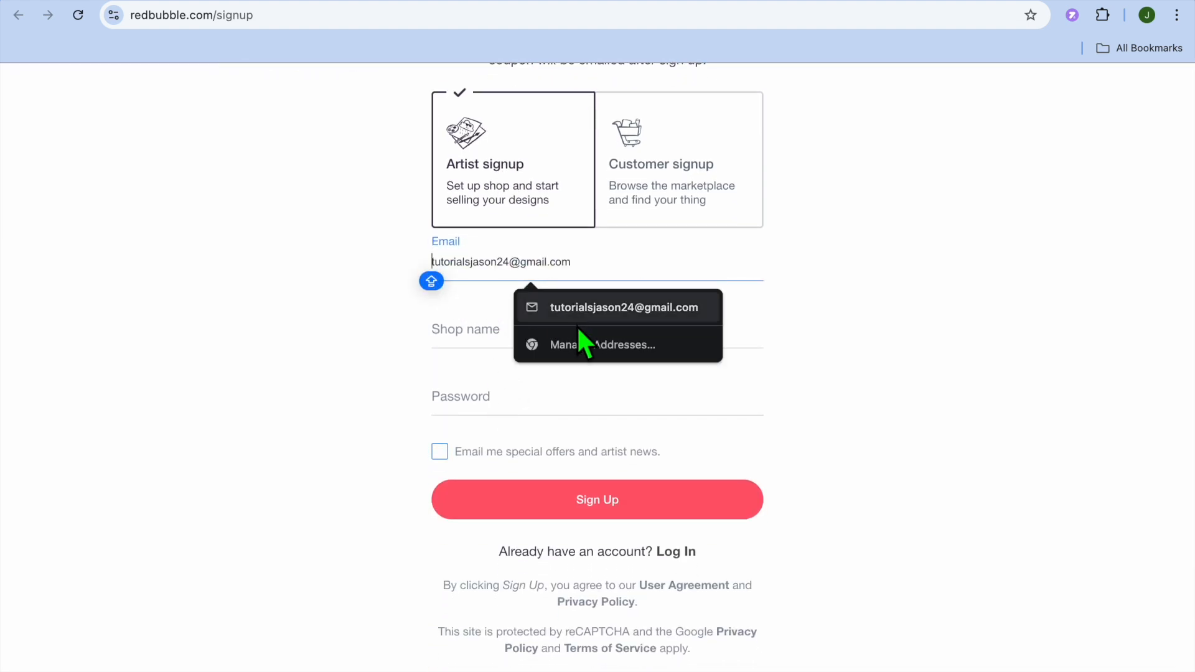
click(581, 315)
Step: Fill in the shop name from the saved suggestions and use the suggested strong password as the account password
click(514, 341)
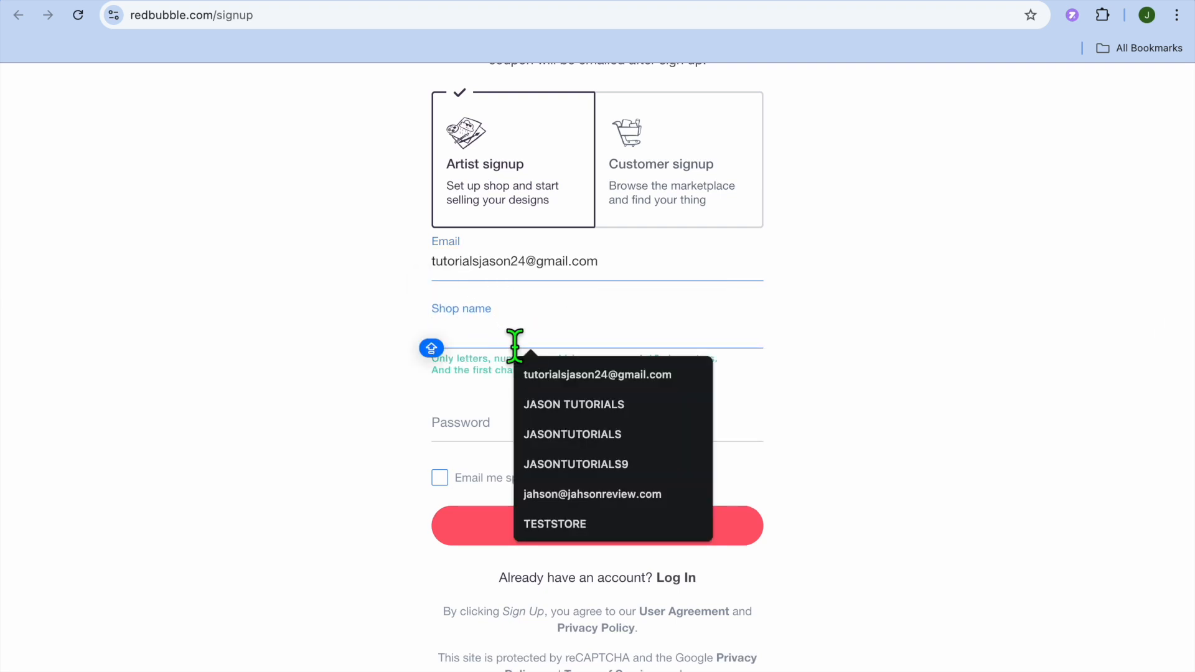
click(567, 406)
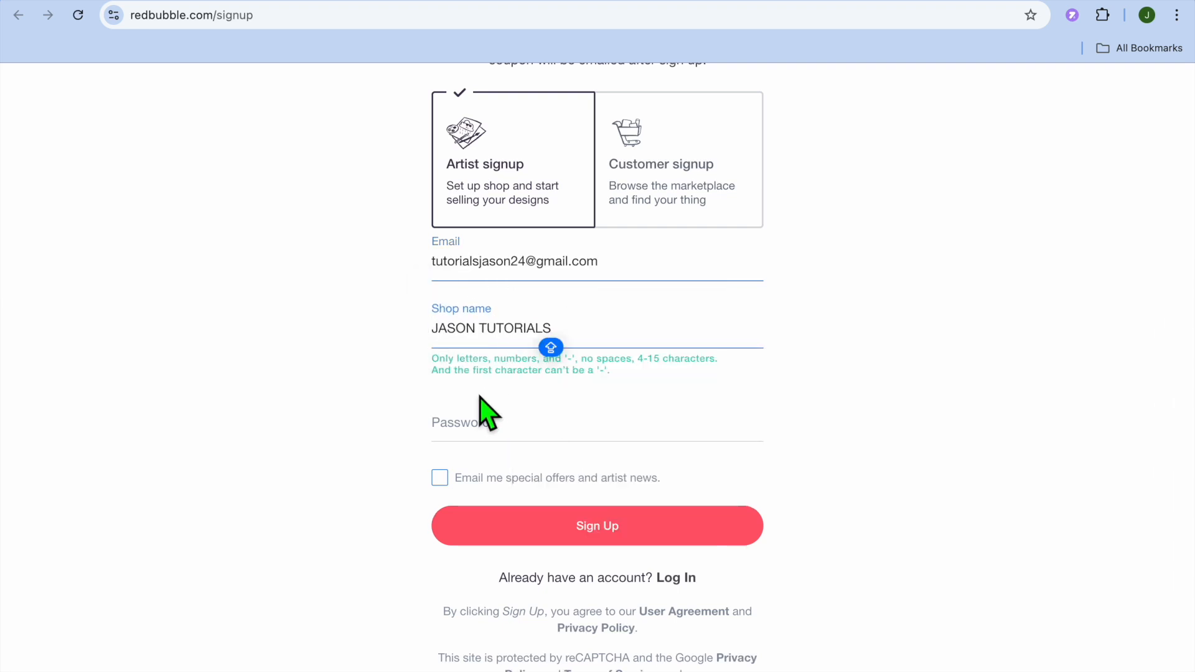
click(499, 430)
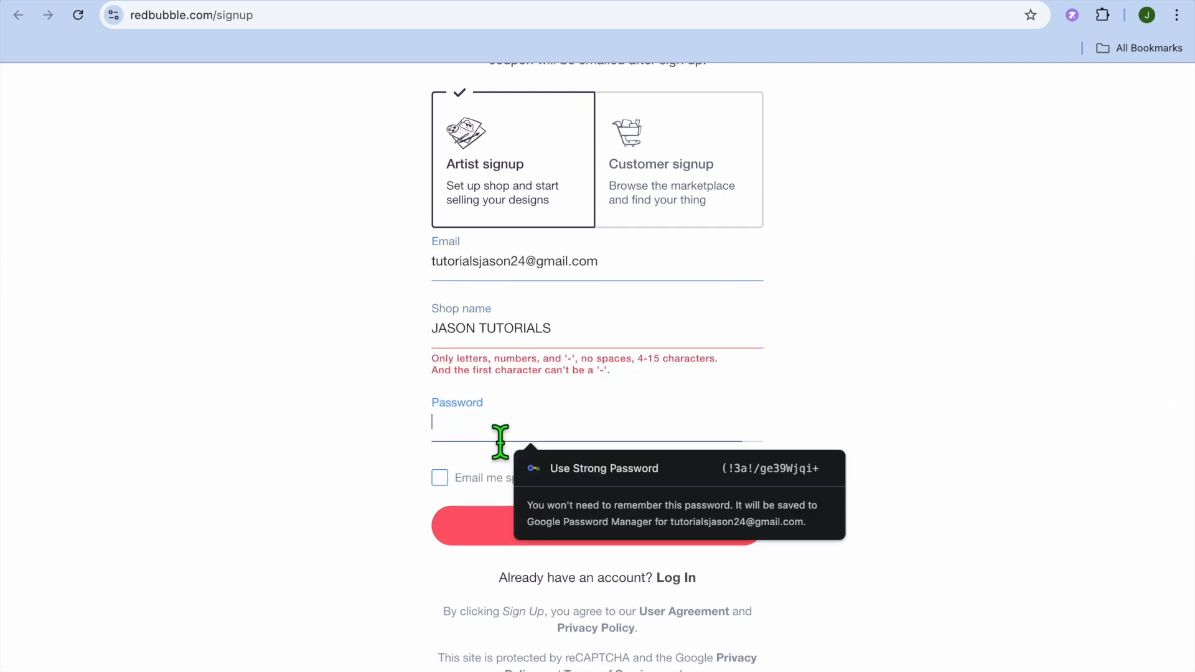
click(572, 474)
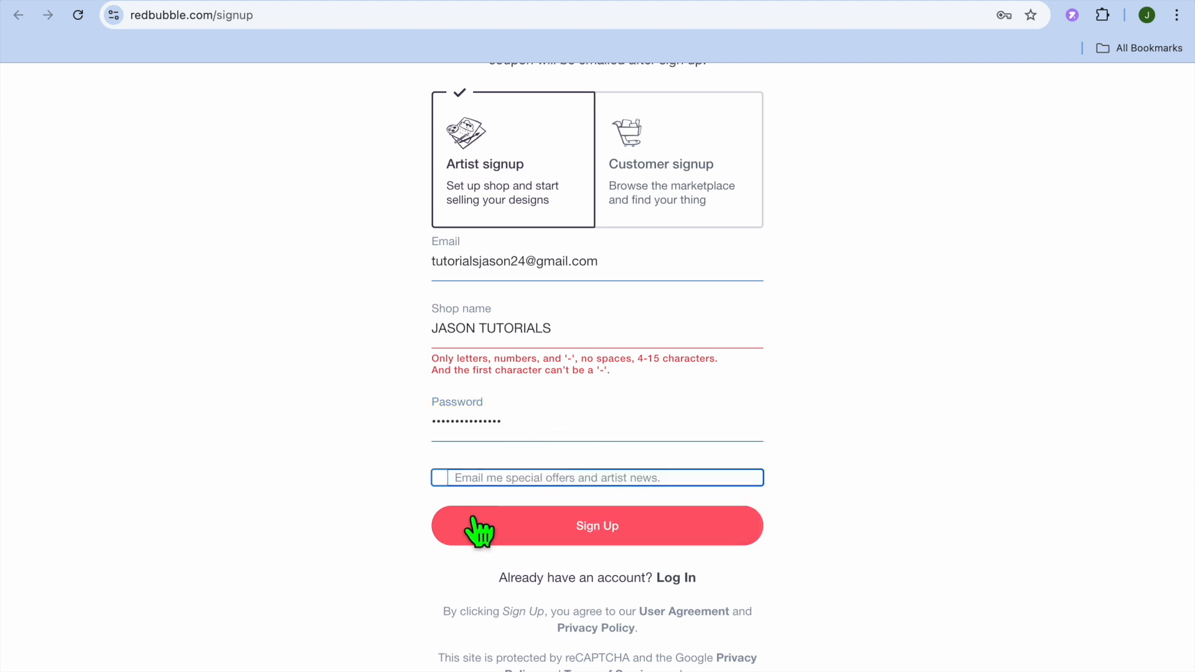
Step: Remove the space from the shop name and submit the artist signup without subscribing to special offers
click(491, 350)
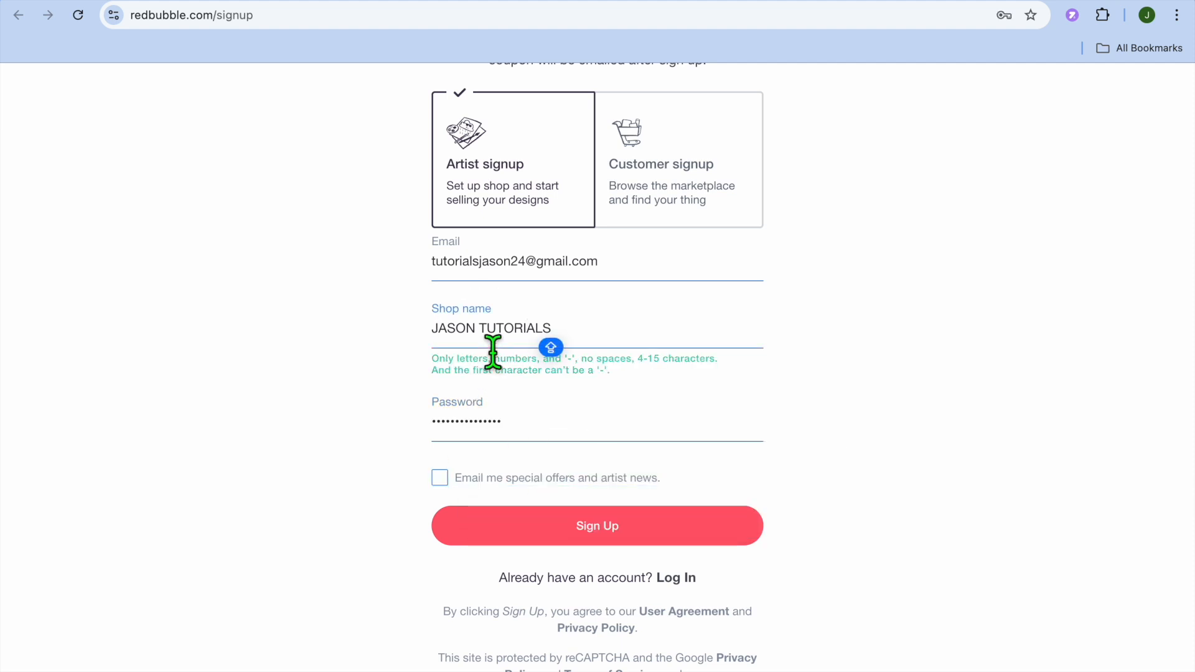
click(480, 329)
key(BackSpace)
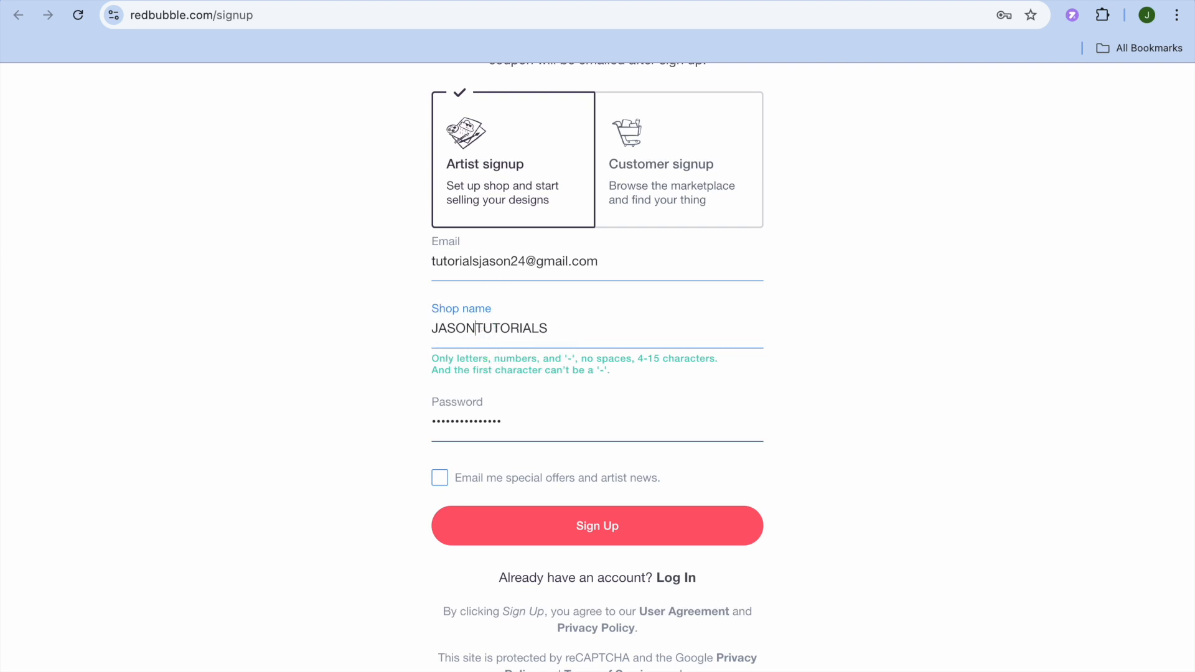
click(655, 537)
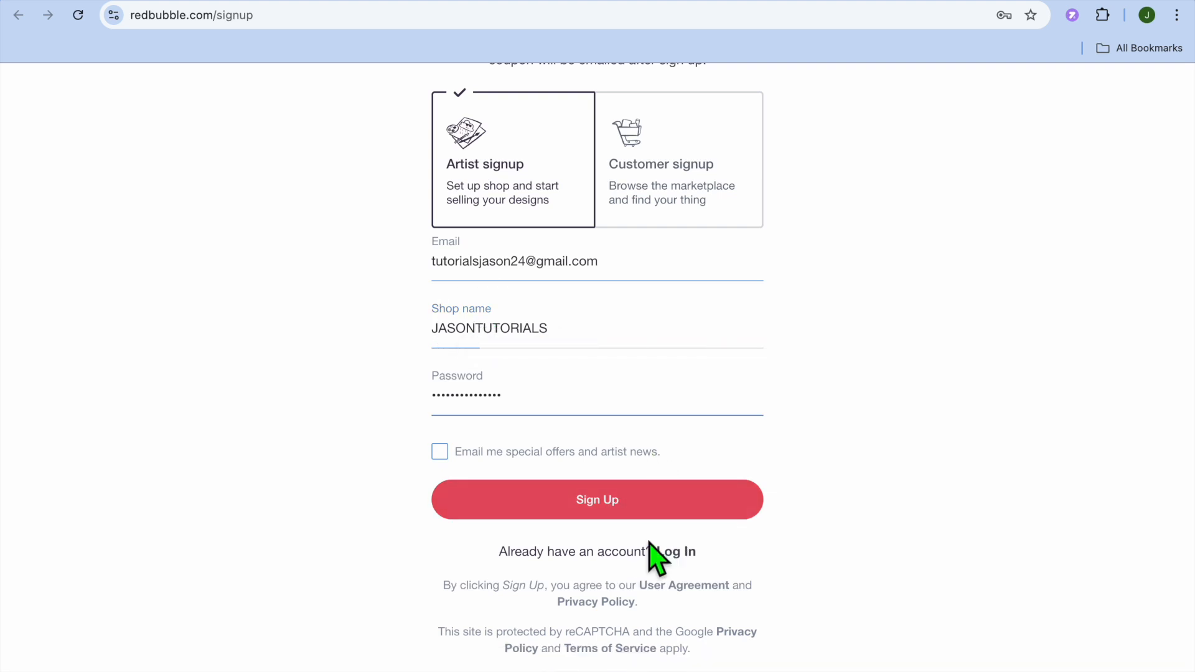
click(618, 509)
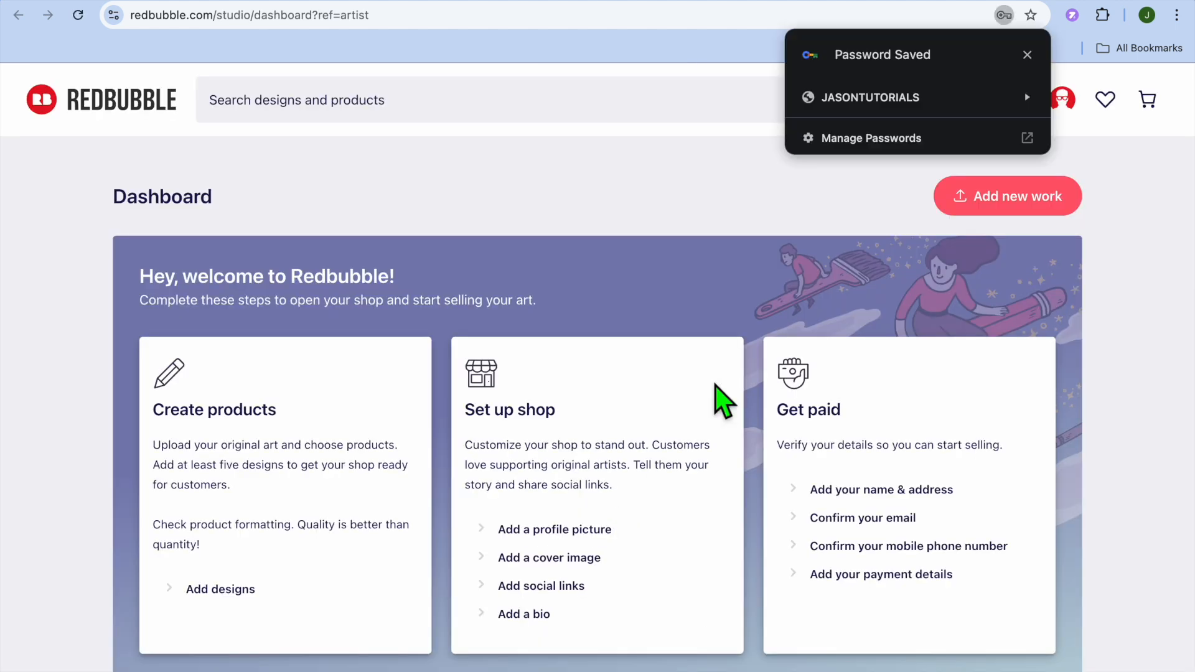
Step: Dismiss the saved-password notice and open the page for adding designs from the dashboard's Create products section
click(1026, 55)
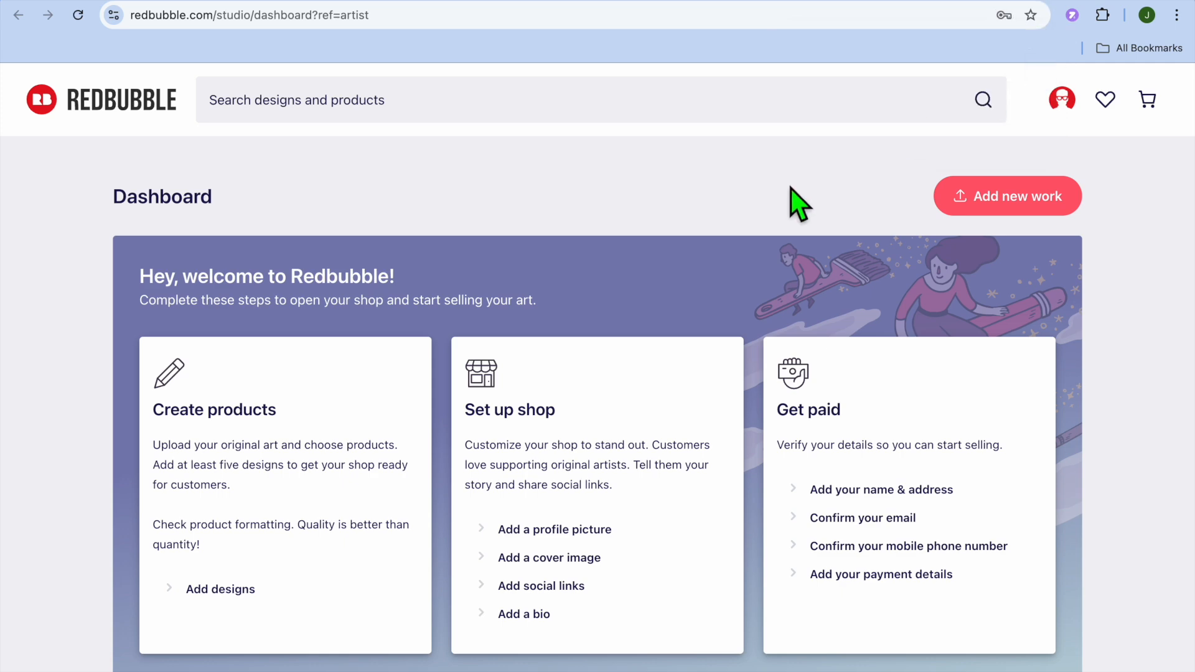
scroll(791, 187, down, 3)
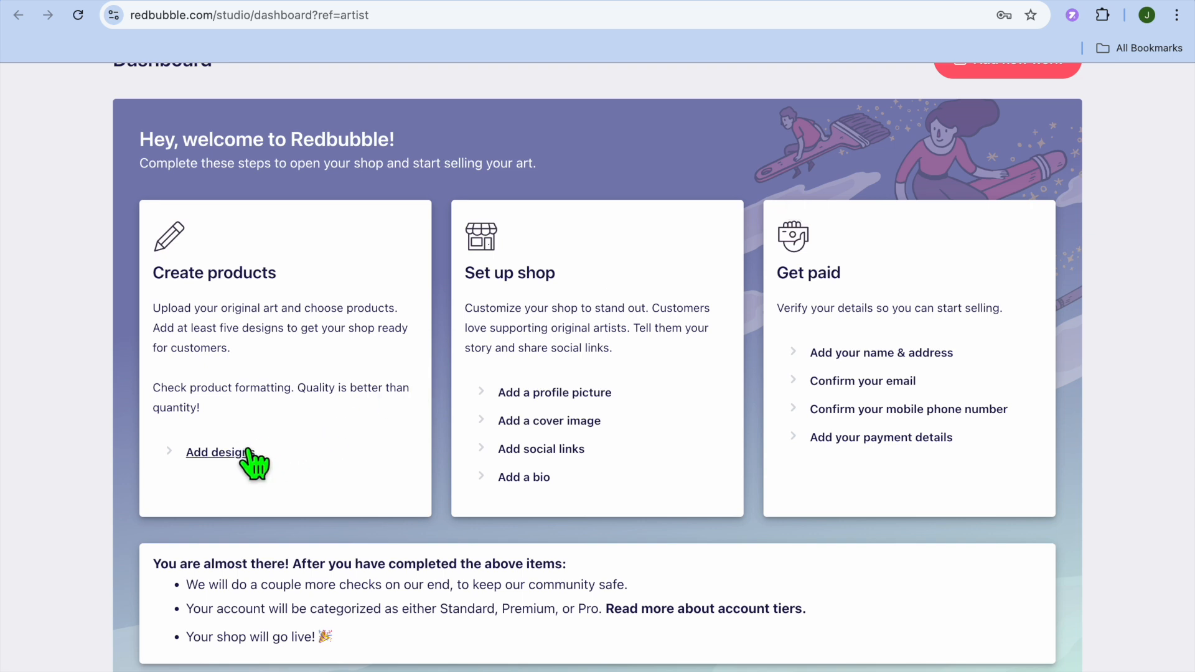
click(218, 458)
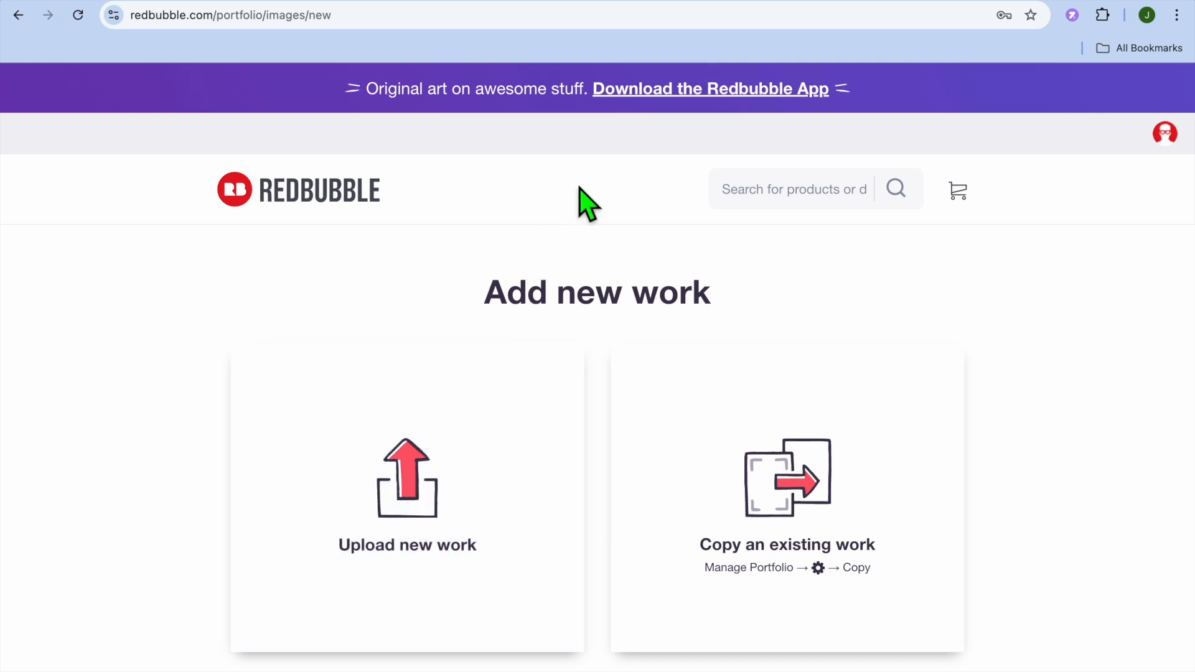
Step: Switch to Canva, search for "t-shirt logo" and show all matching Canva templates
click(660, 0)
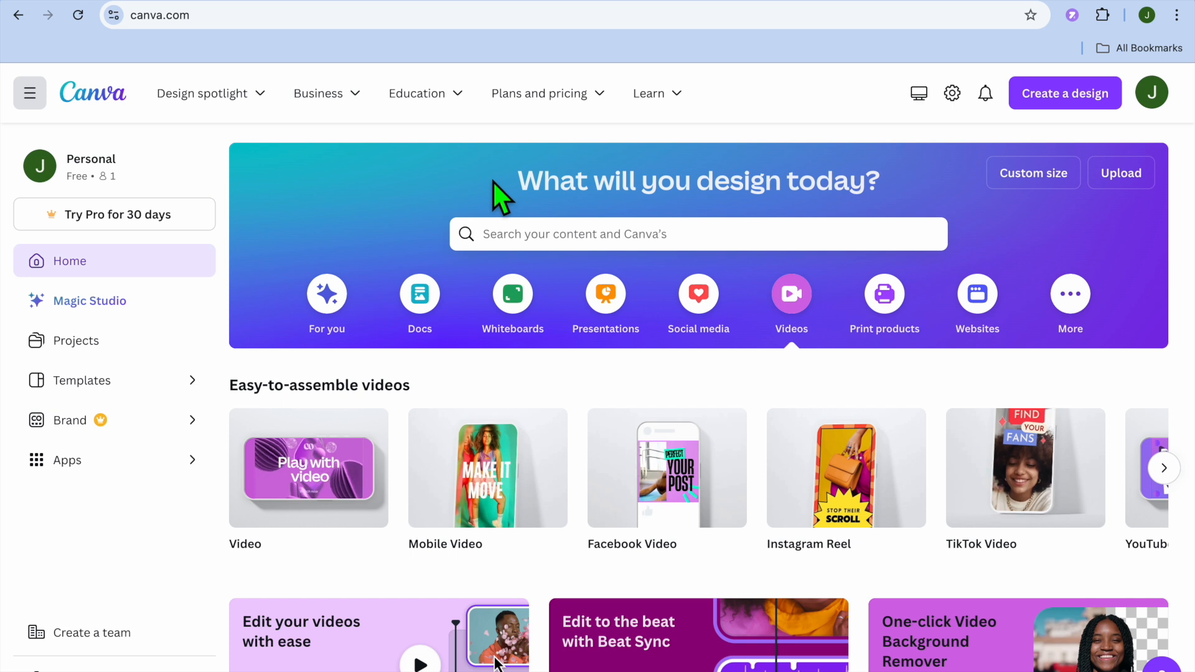
click(537, 249)
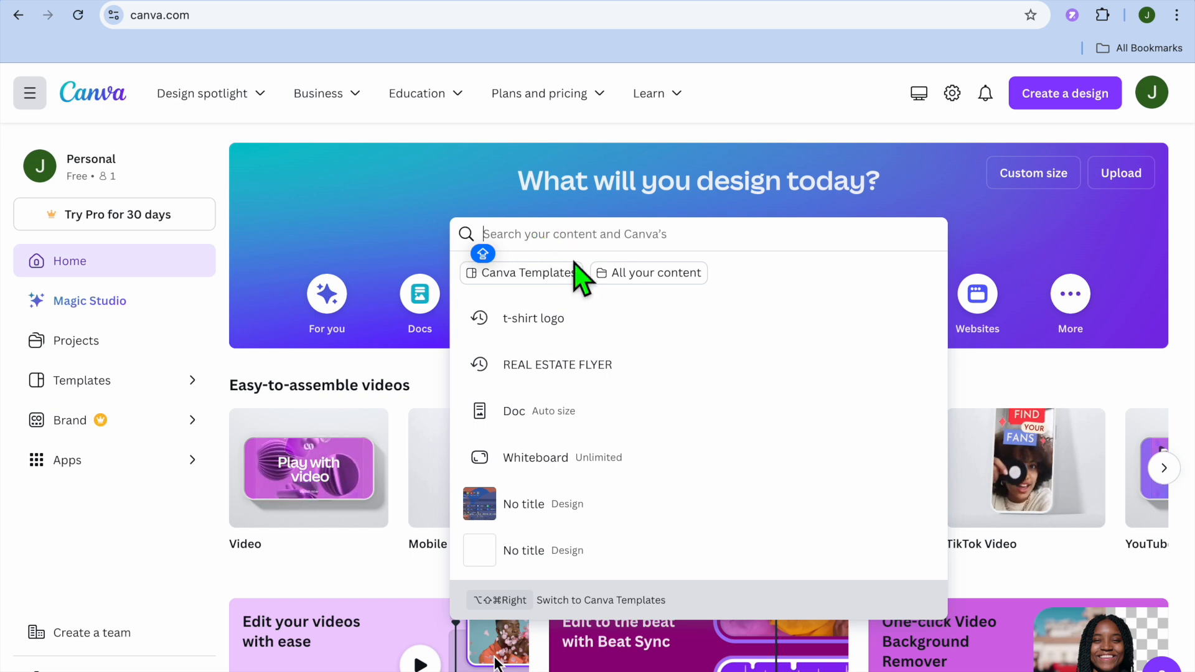
click(579, 324)
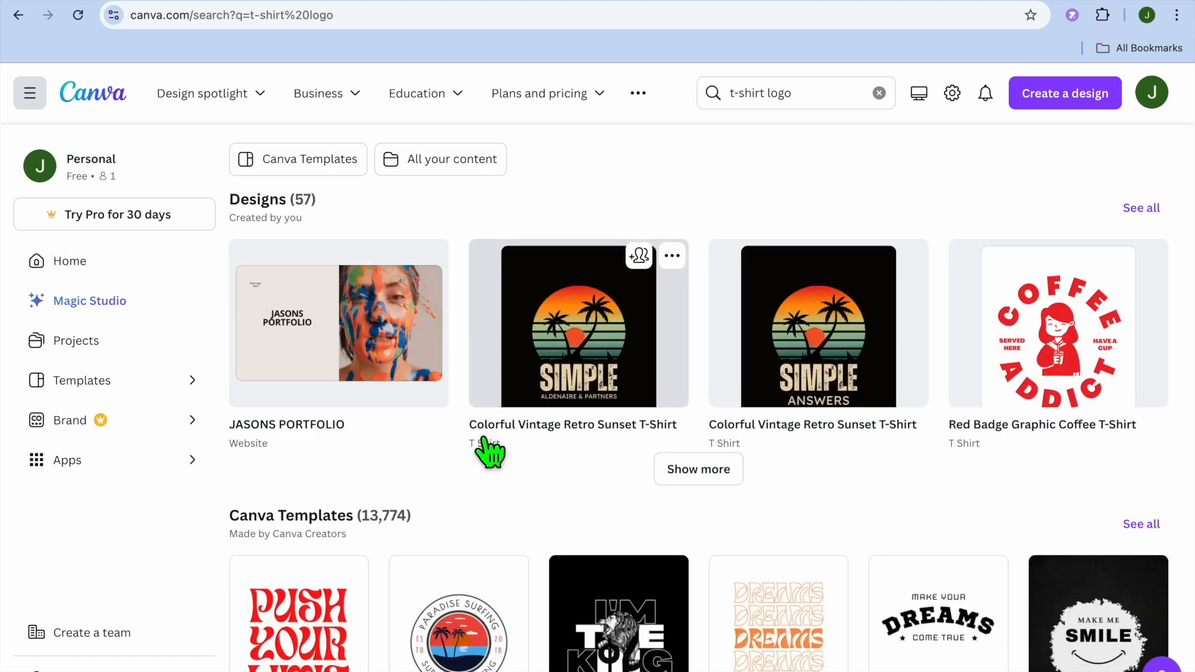
scroll(491, 449, down, 2)
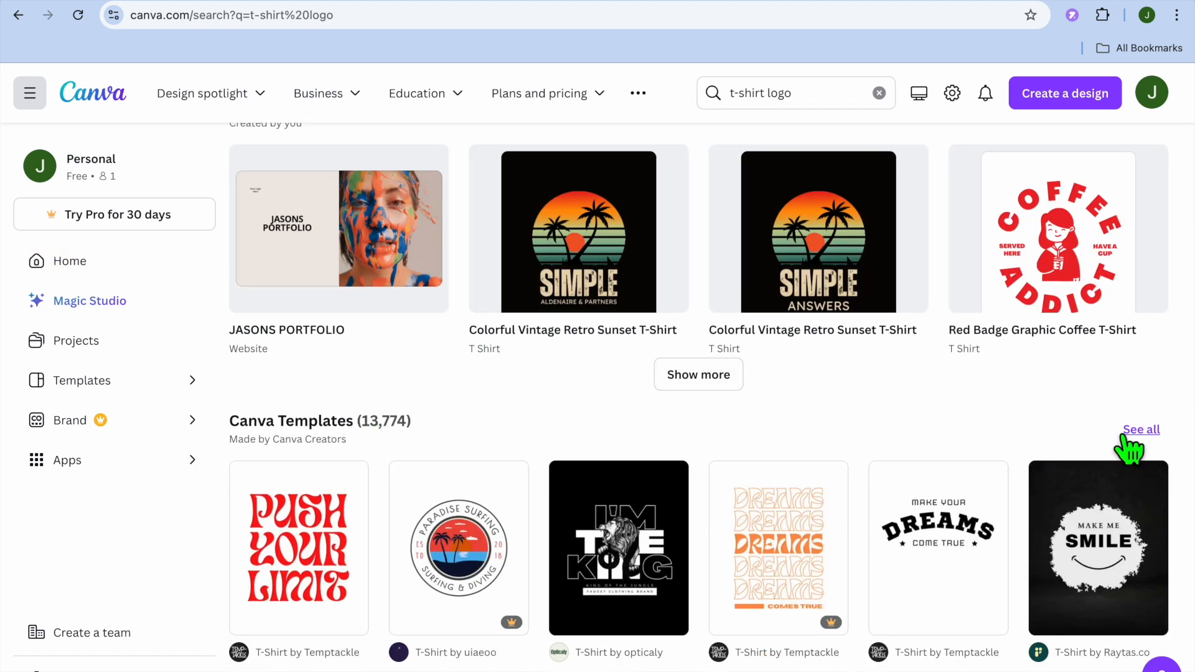
click(1145, 431)
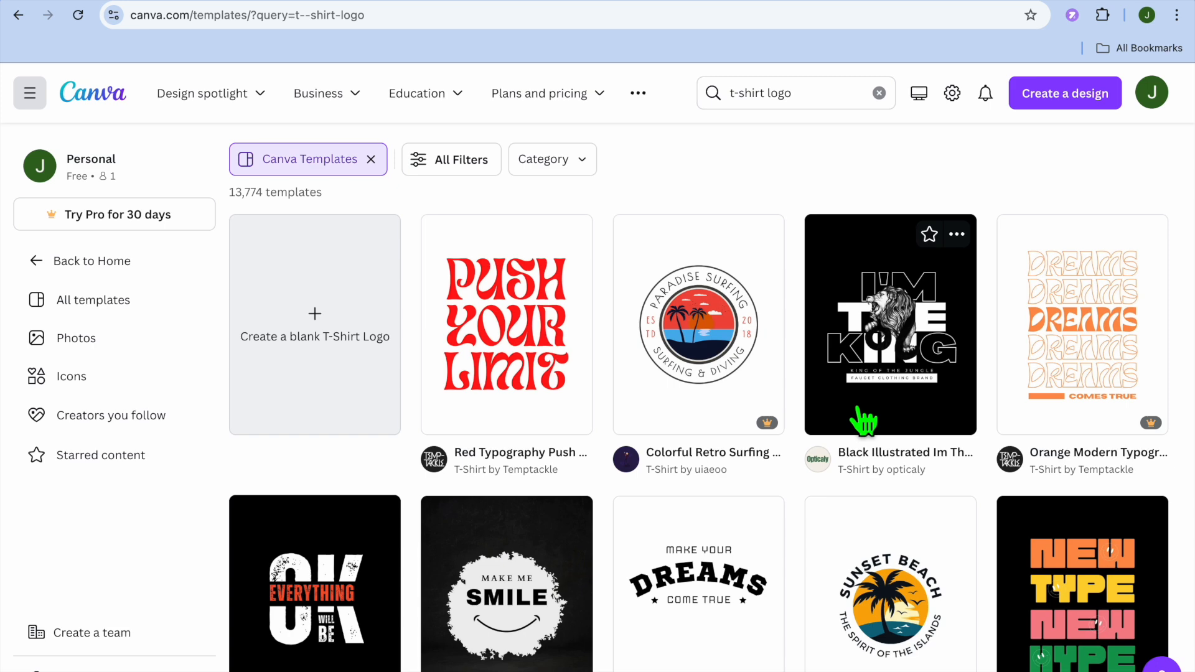
Step: Open the Colorful Vintage Retro Sunset T-Shirt template for customizing
scroll(863, 421, down, 4)
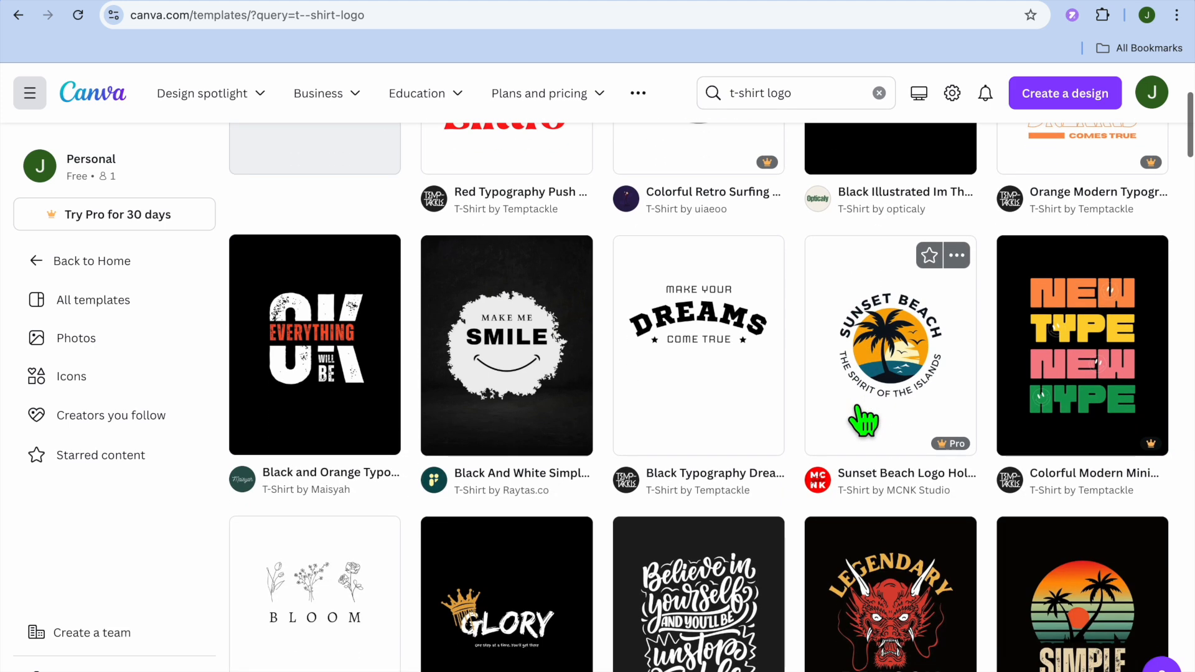
scroll(863, 422, down, 3)
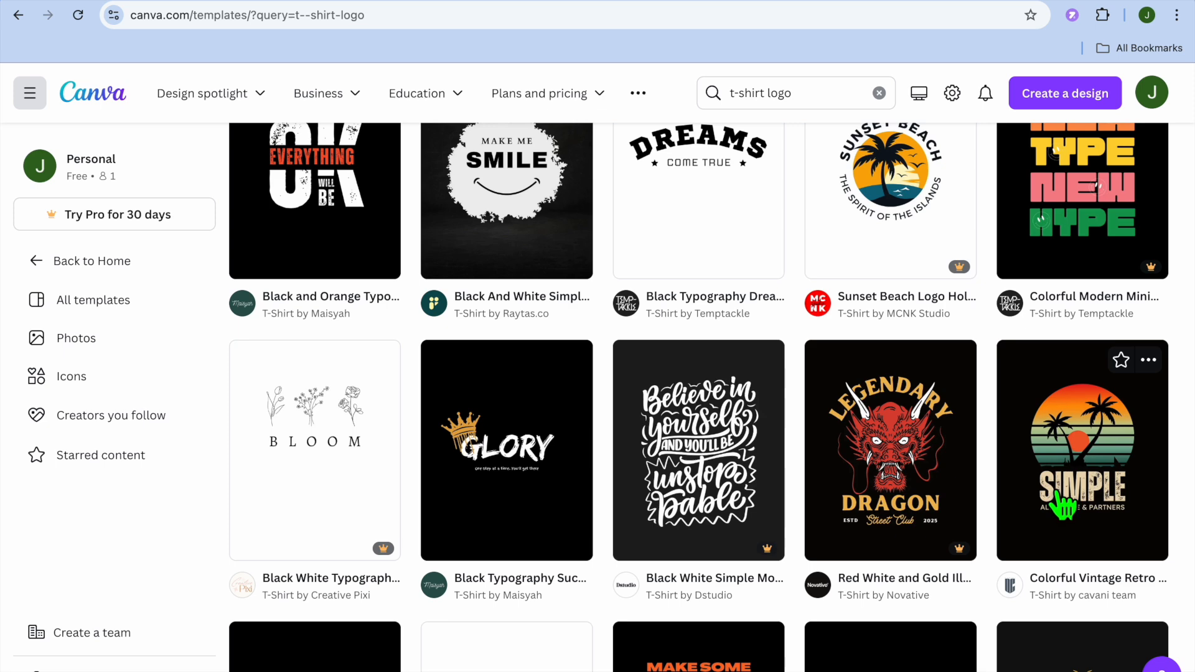
click(1079, 500)
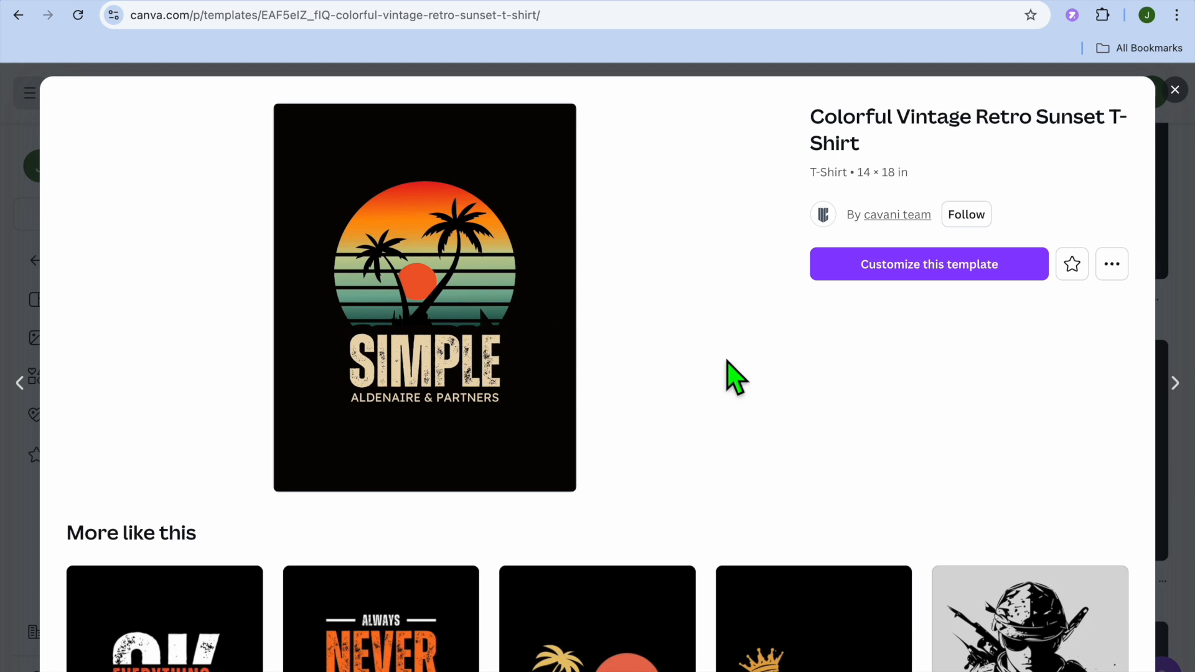
click(887, 269)
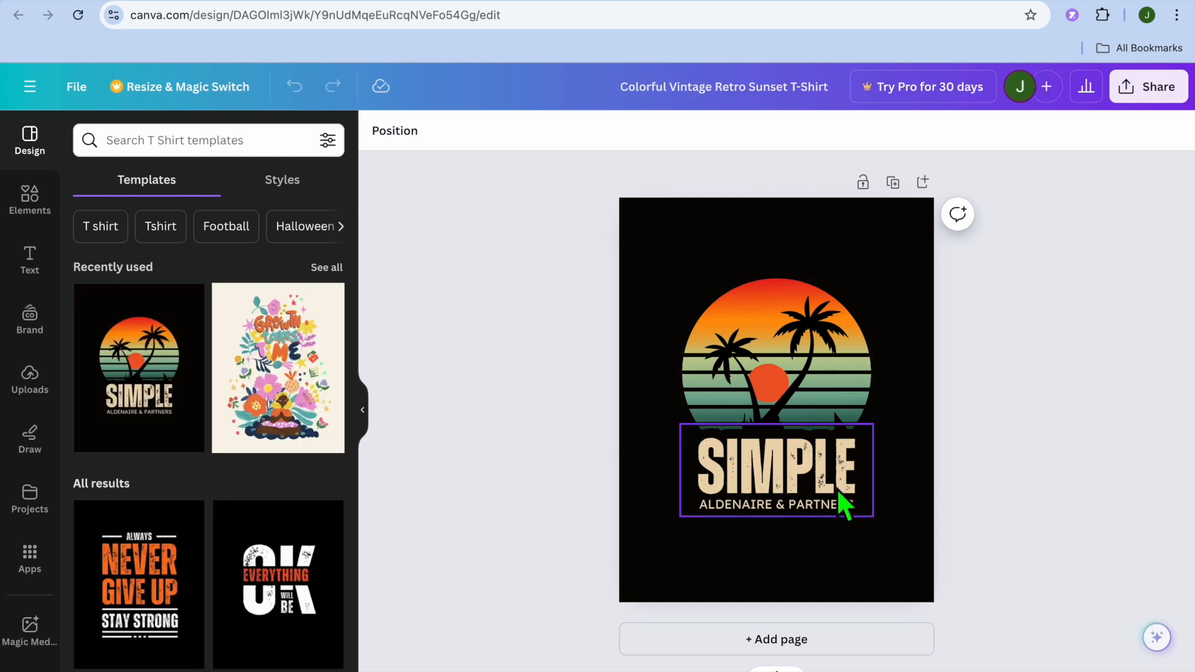
Step: Replace the small text line under SIMPLE with "ANSWERS" and set its font size to 64
double_click(805, 506)
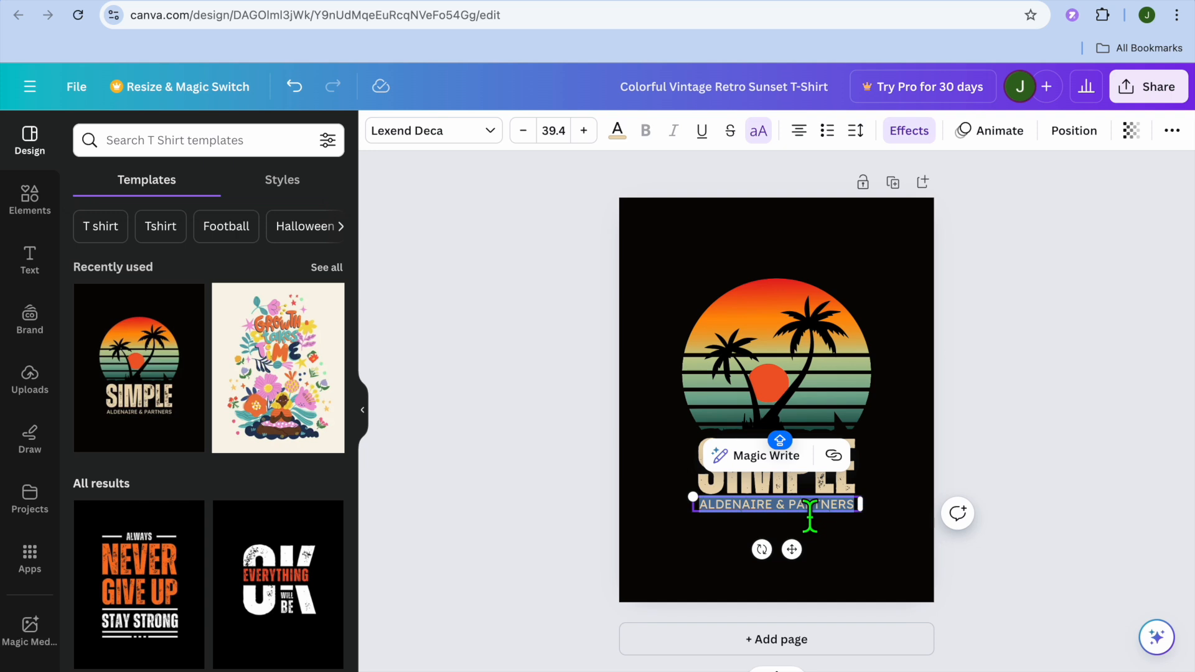
text(ANSWERS)
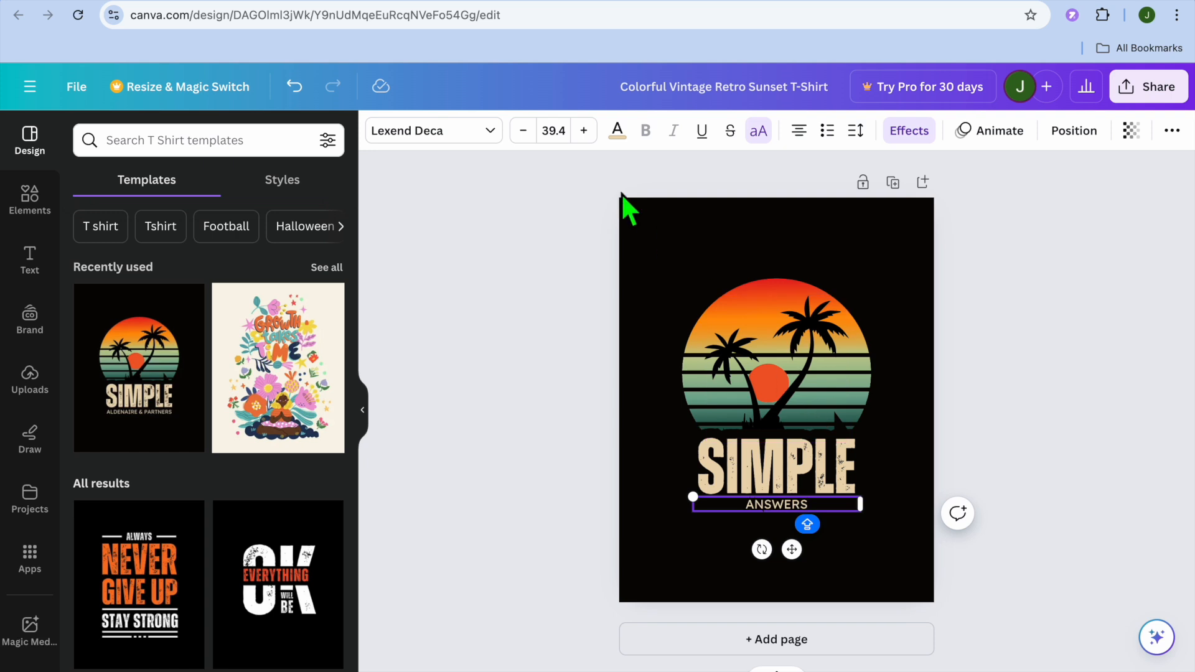
click(563, 130)
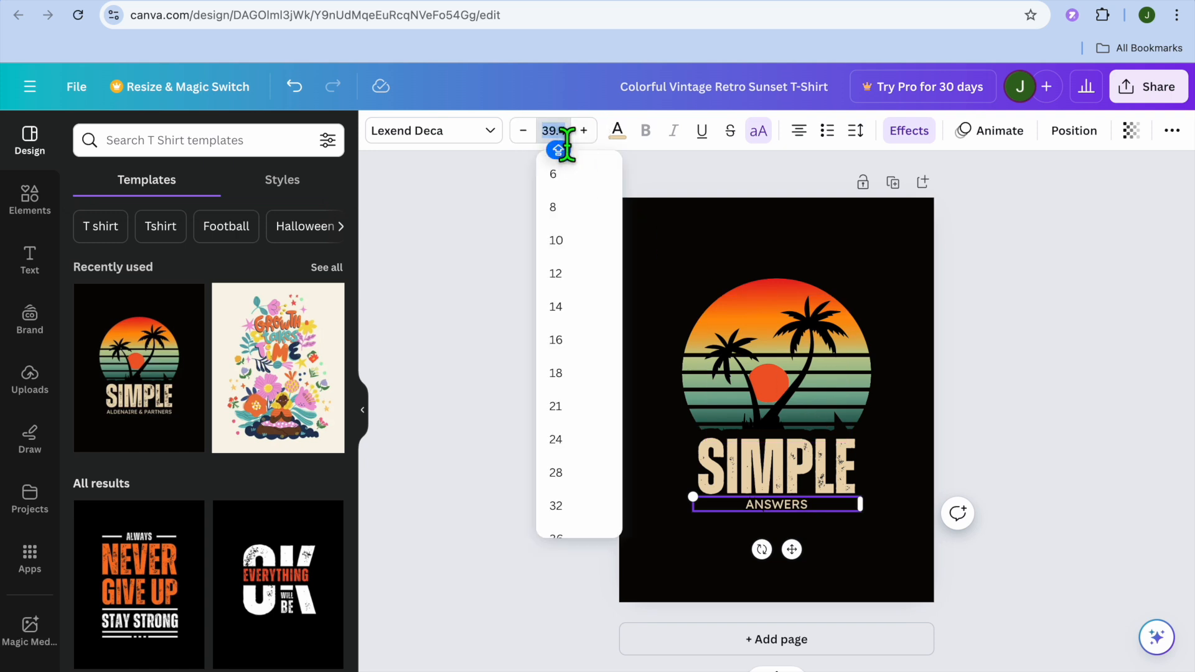
scroll(588, 360, down, 5)
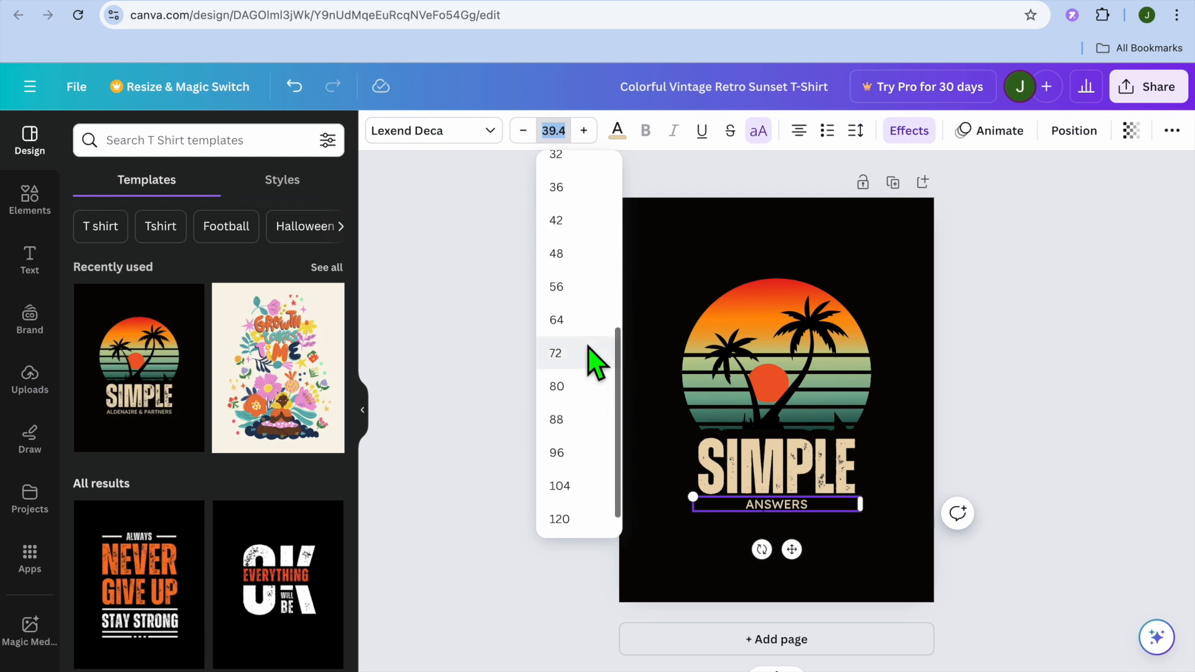
click(576, 320)
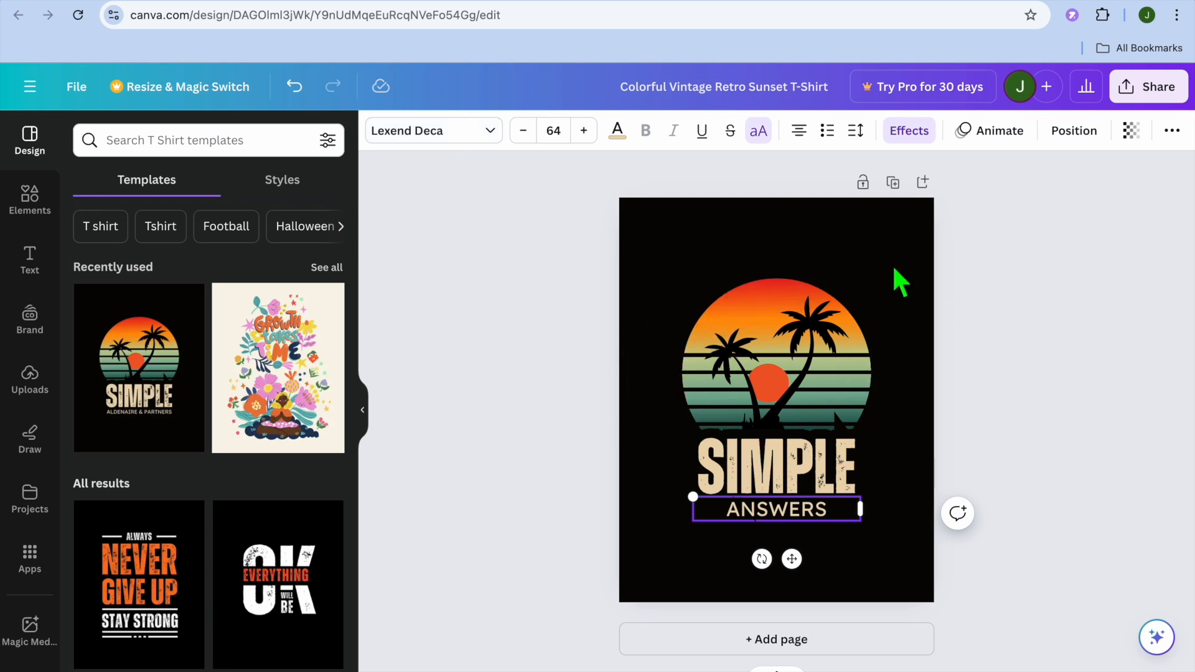
Step: Download the T-shirt design as a PNG file
click(1152, 93)
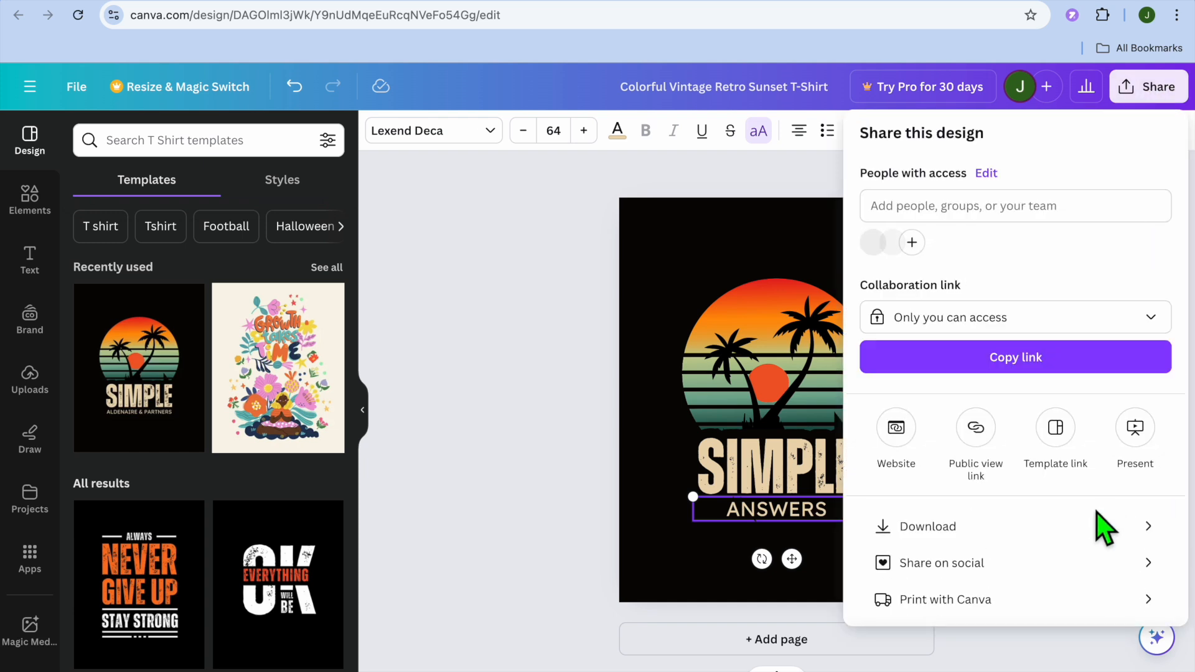
click(1059, 533)
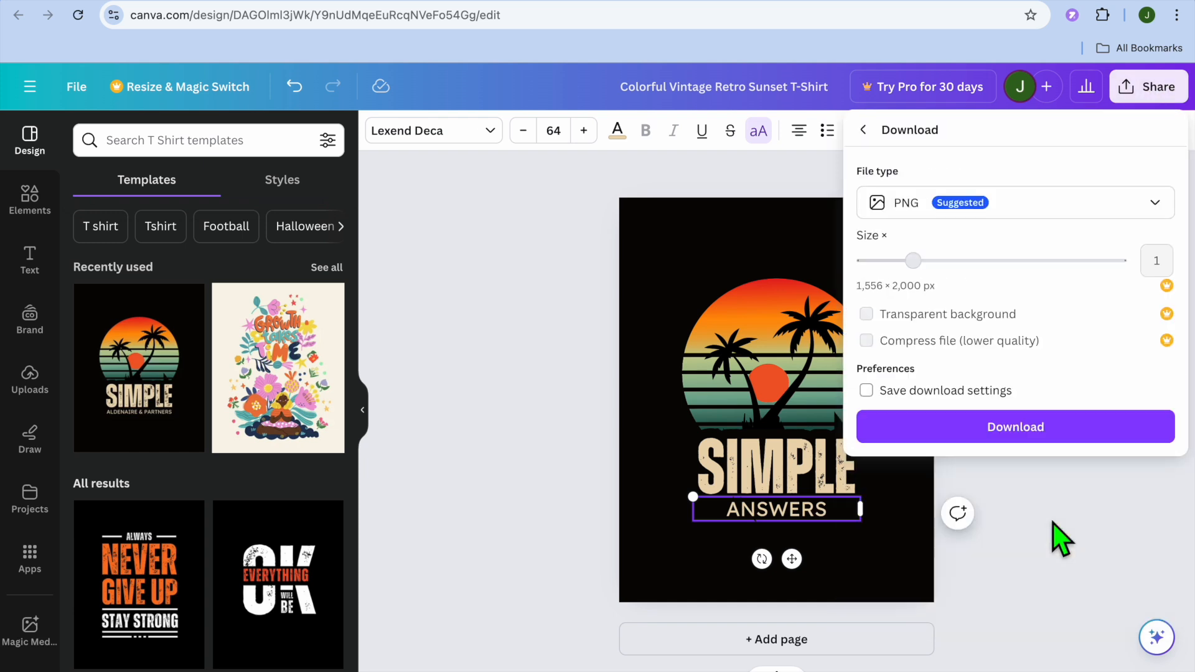
click(1071, 432)
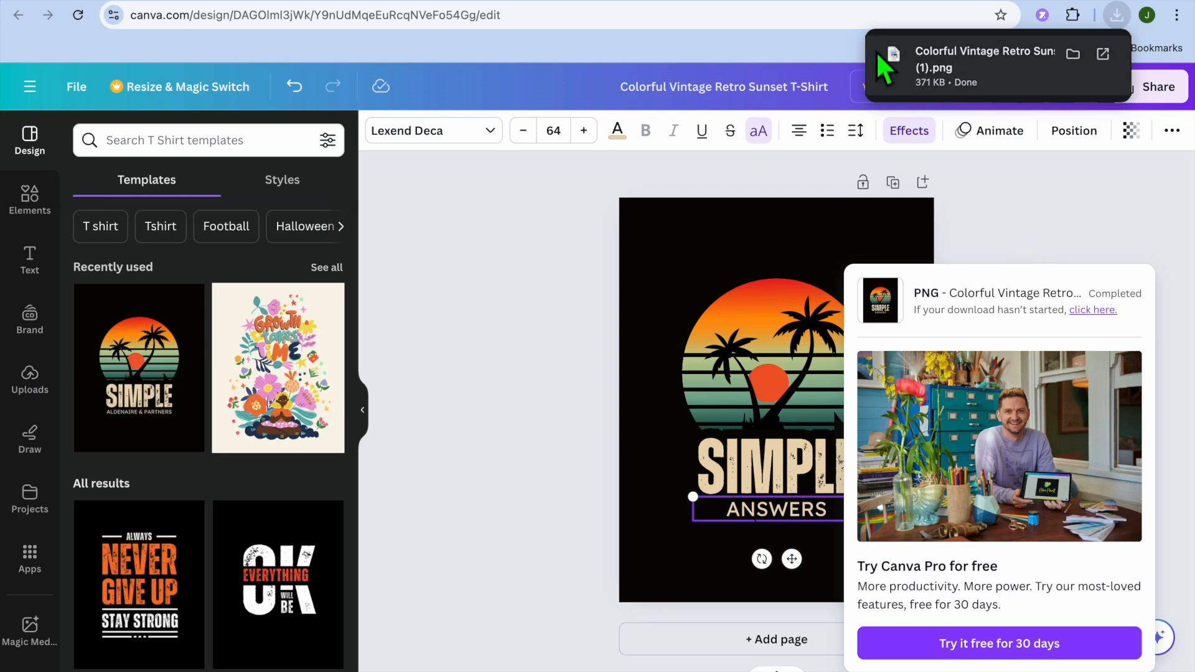
Step: Switch to Redbubble and upload "Colorful Vintage Retro Sunset T-Shirt (1).png" from the Downloads folder as a new work
click(910, 0)
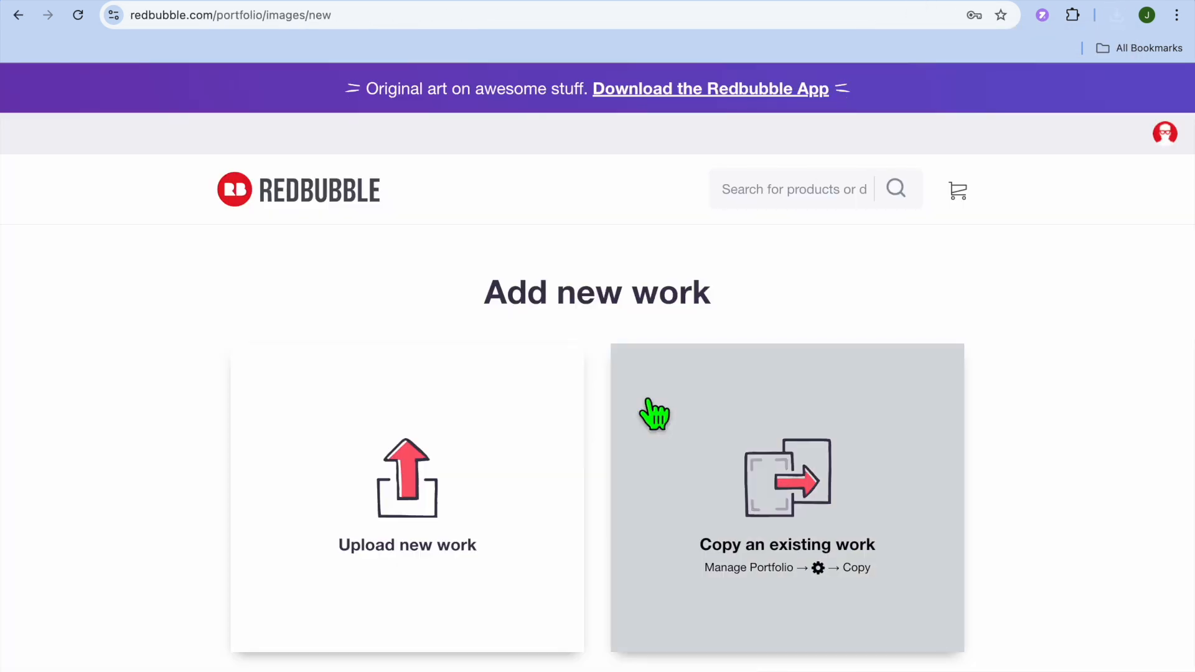
click(454, 495)
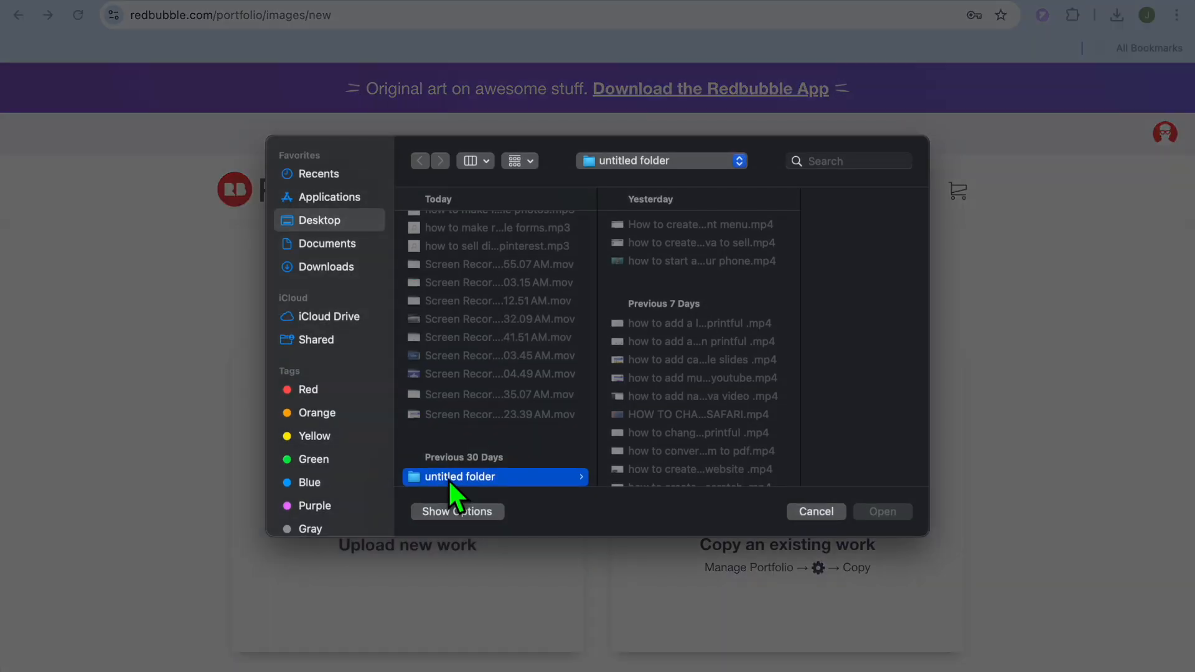
click(345, 268)
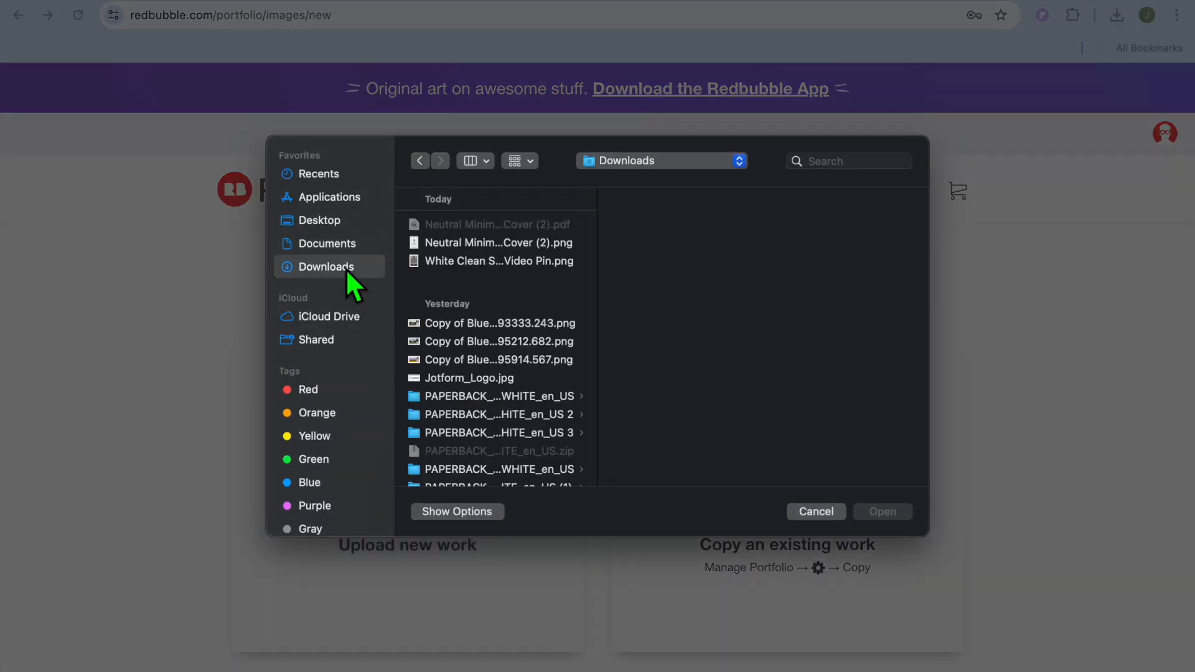
click(504, 225)
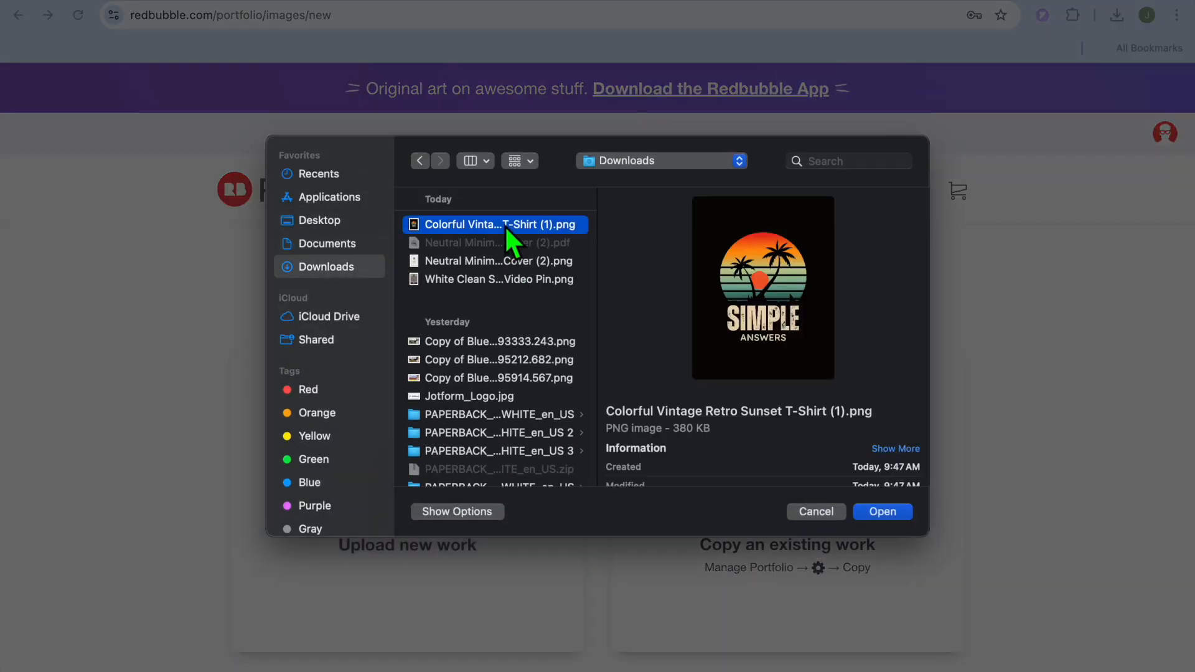
click(885, 512)
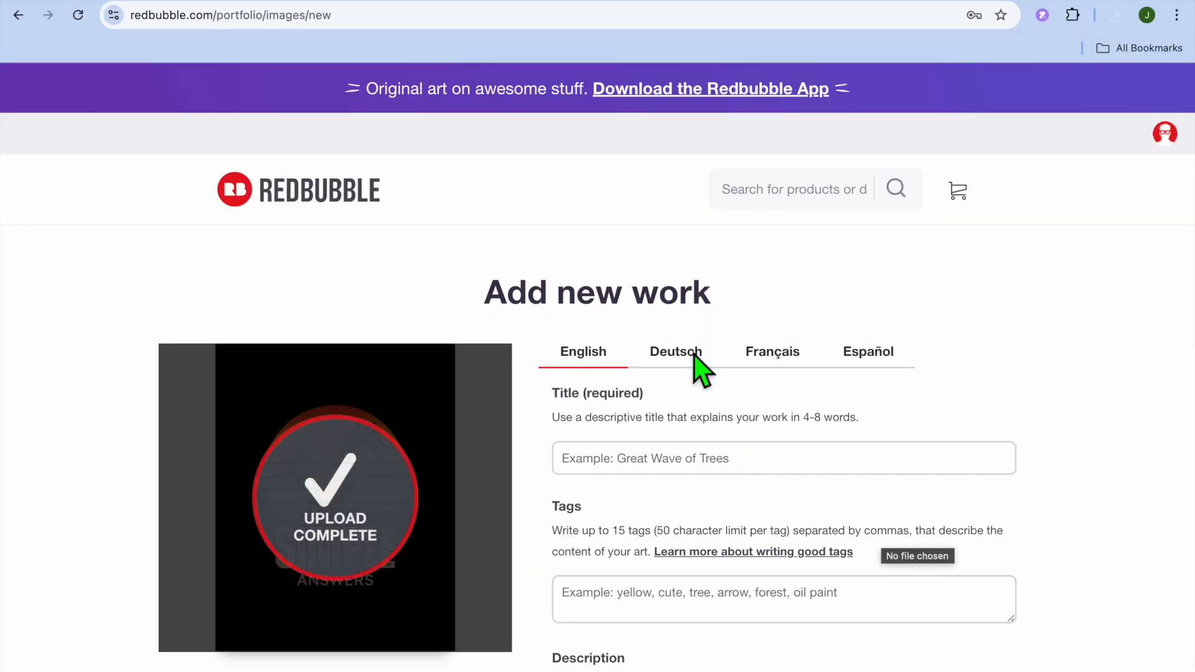
Step: Enter "SIMPLE ANSWERS" as the title of the new work
click(685, 461)
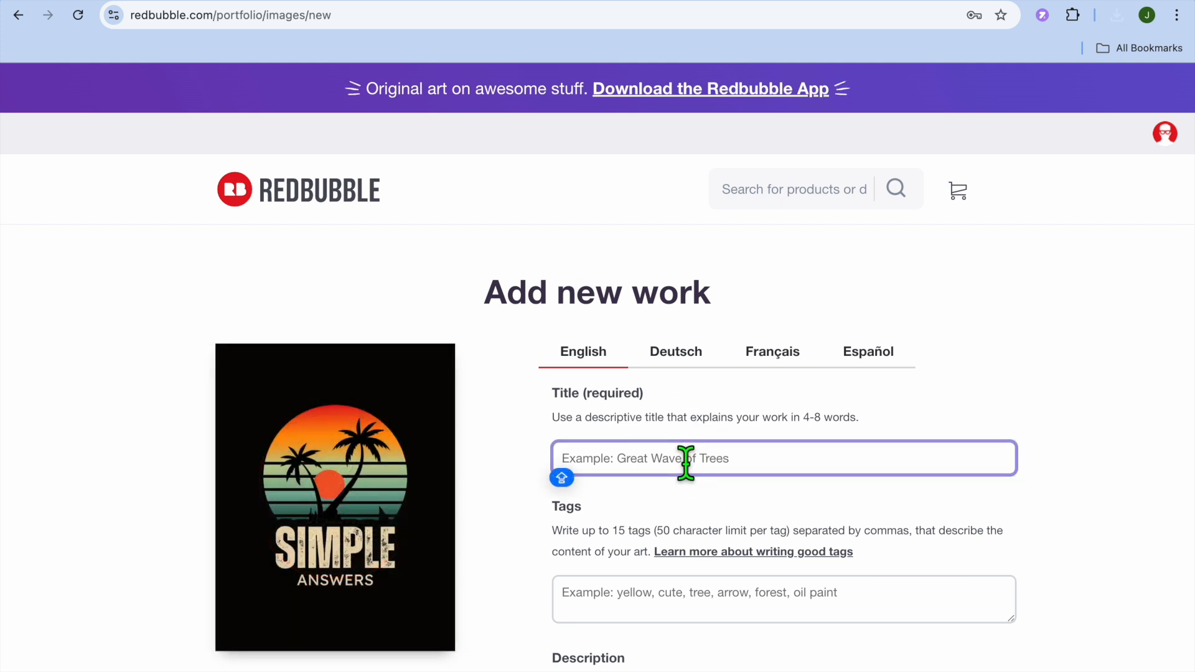
text(SIMPLE ANSWERS)
scroll(828, 541, down, 3)
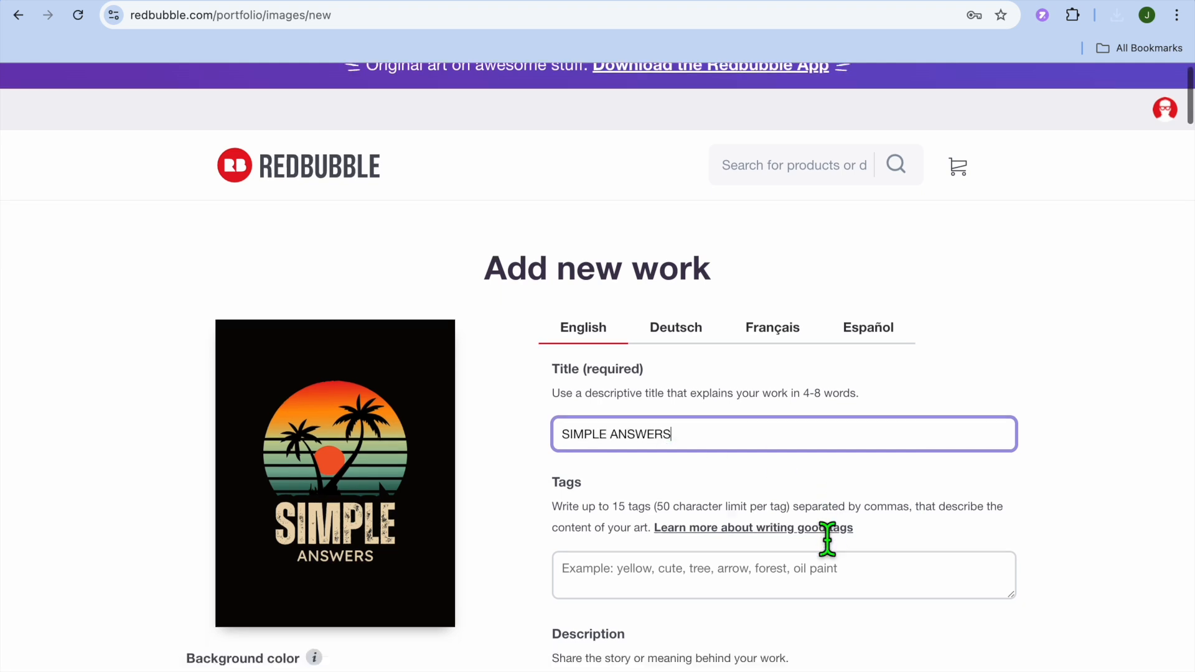
Step: Add the tag "TREES" to the new work
click(653, 424)
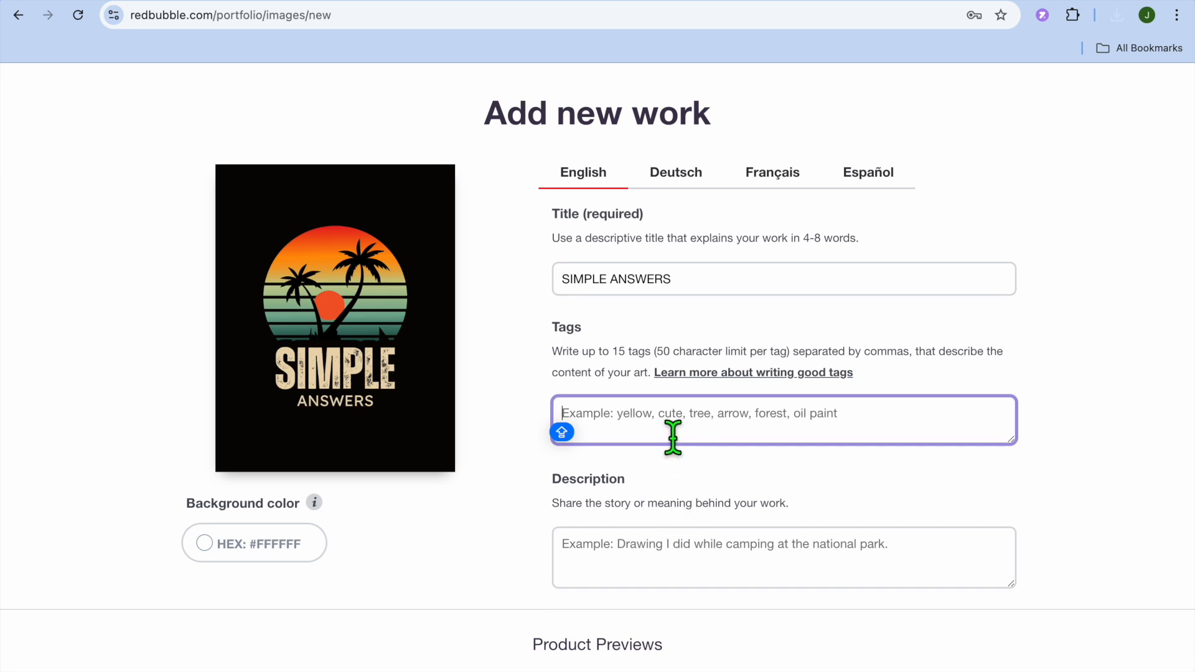
text(T)
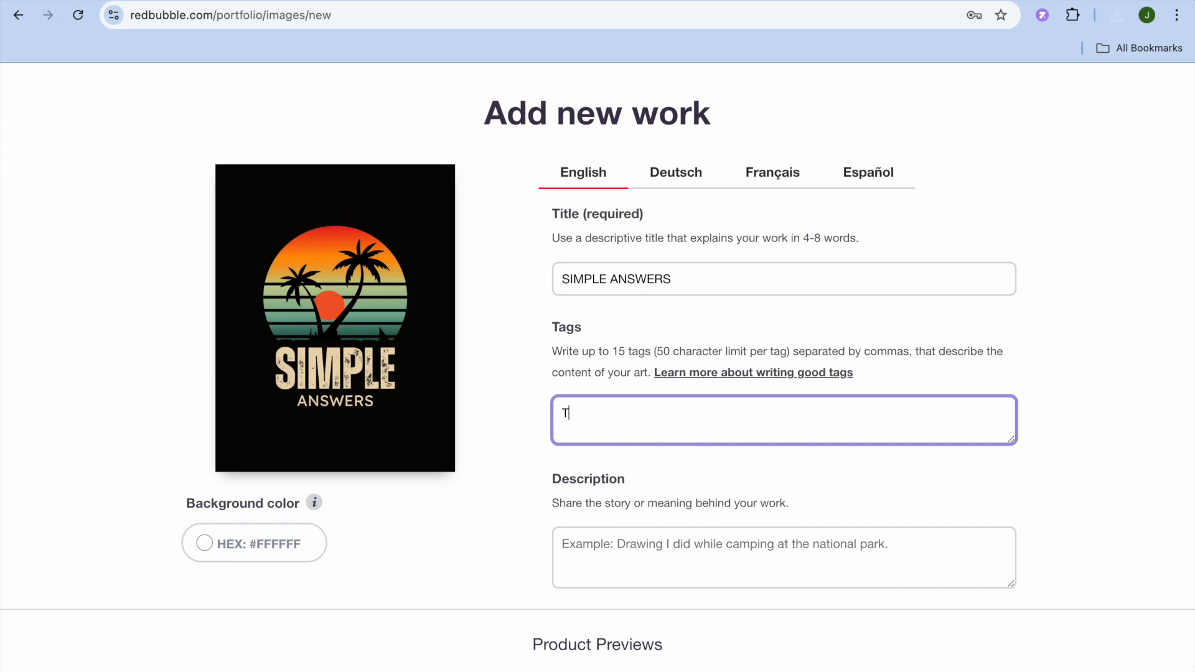
text(RES)
key(BackSpace)
key(Caps_Lock)
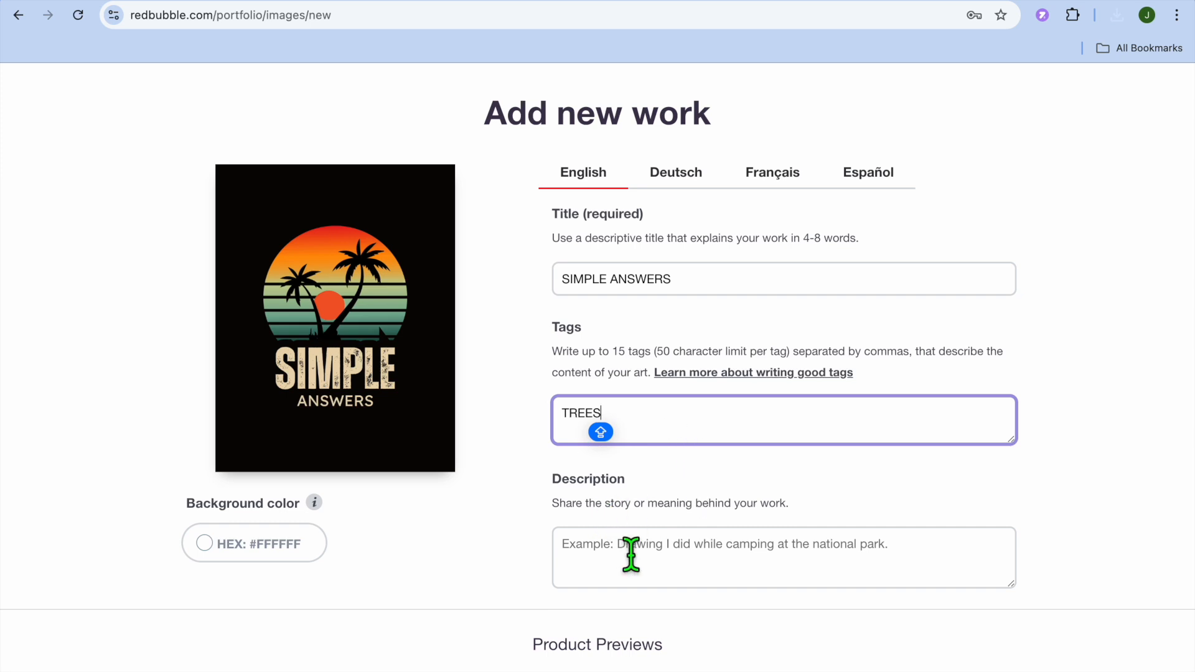
Step: Enable the Hats product for the design, keeping Large Print Clothing enabled
scroll(635, 515, down, 5)
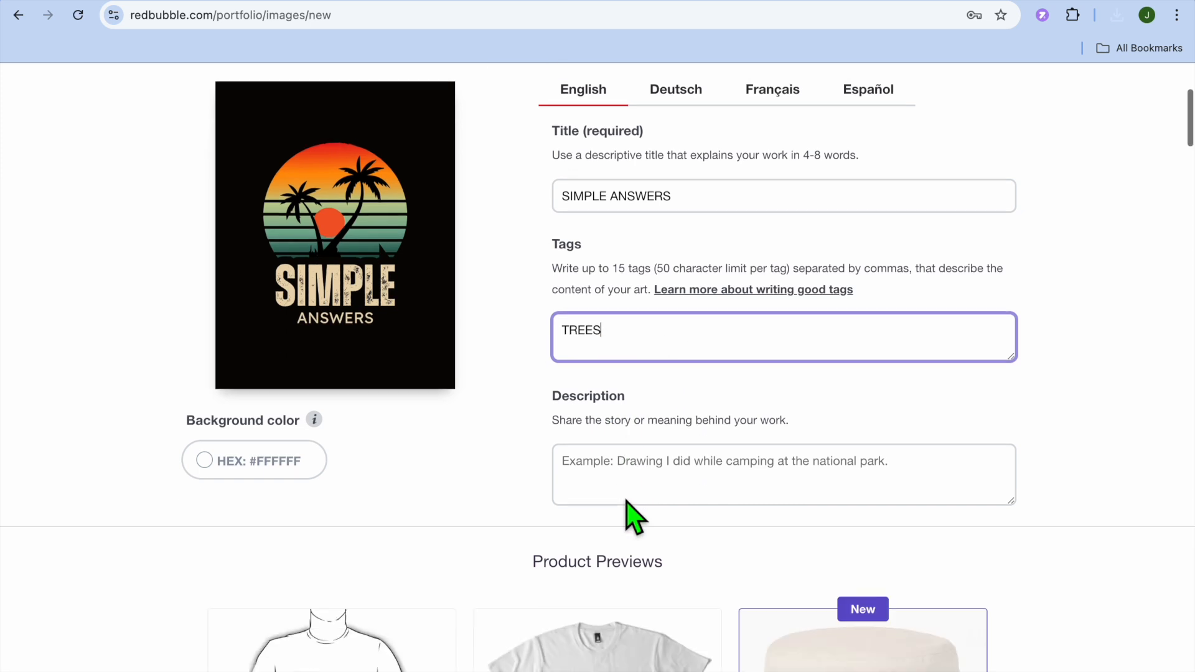
scroll(621, 500, down, 3)
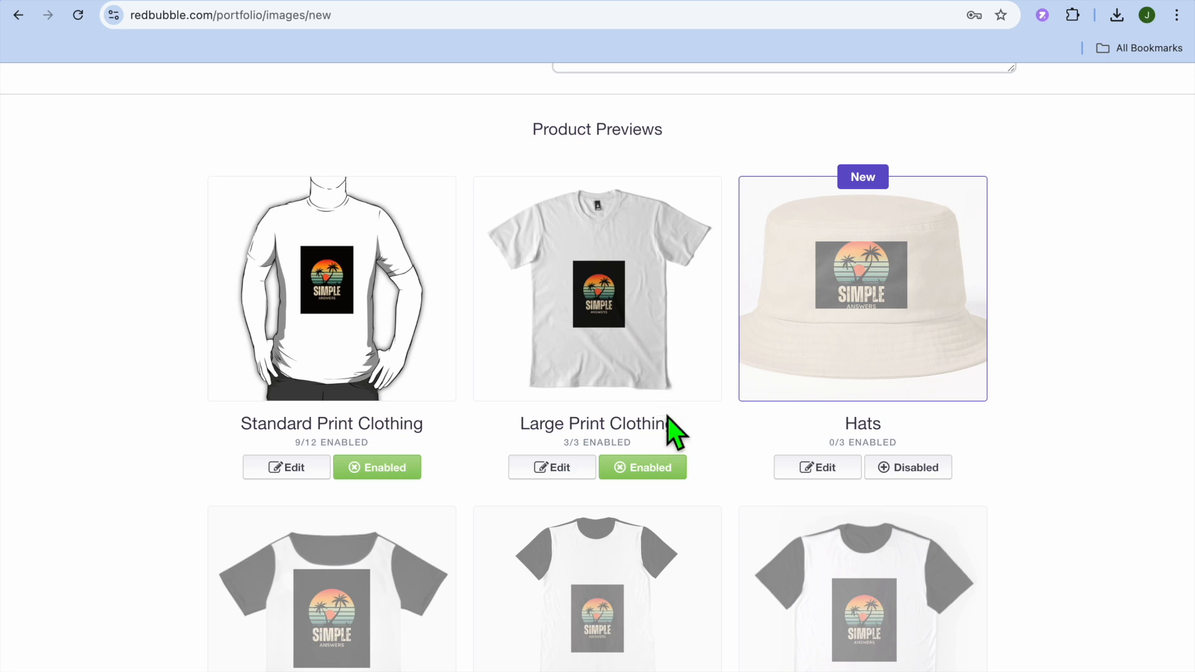
click(641, 476)
click(641, 482)
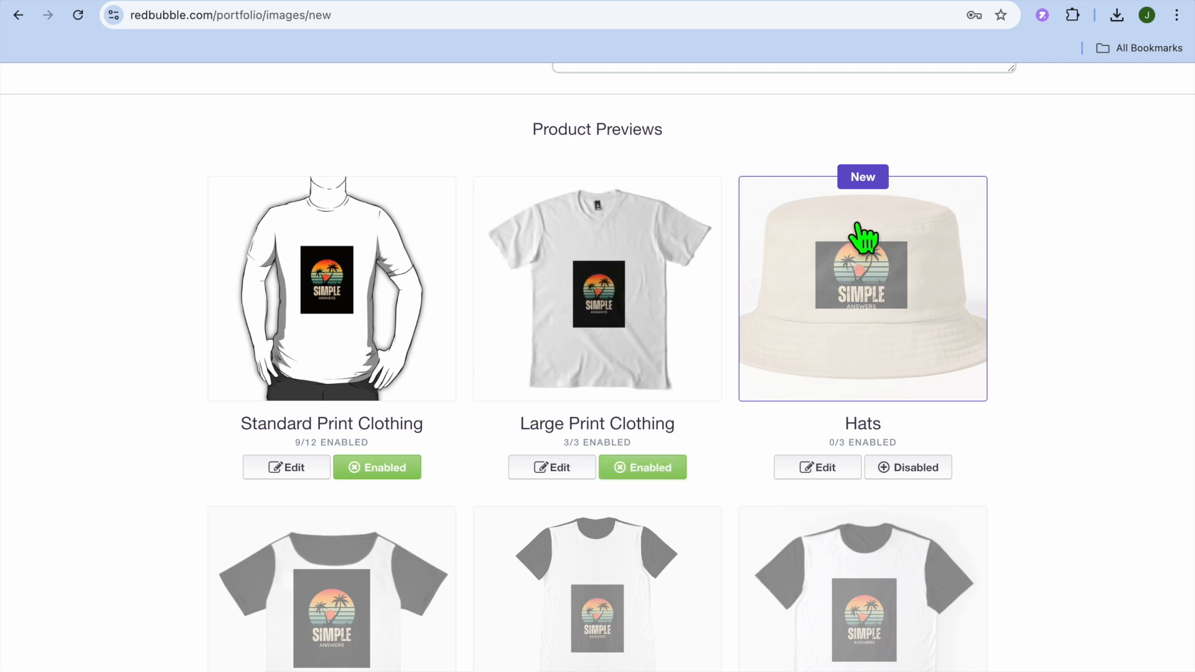
click(933, 478)
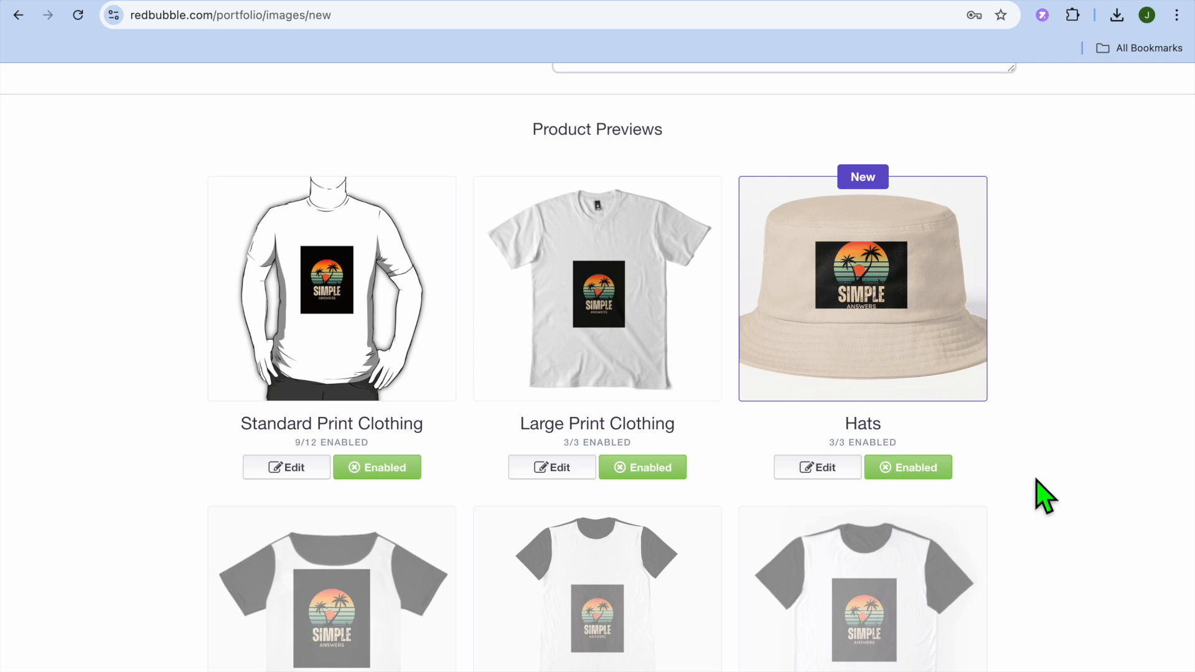
Step: Examine the remaining product previews and which product types are enabled for the design
scroll(1045, 496, down, 1)
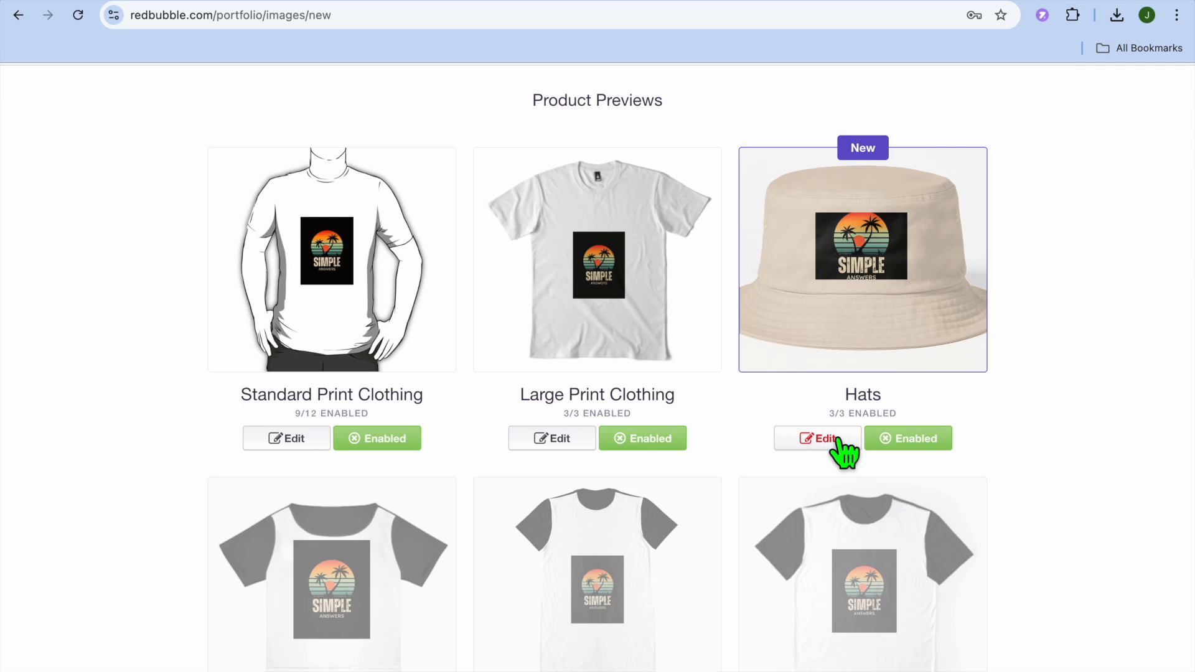
scroll(840, 452, down, 10)
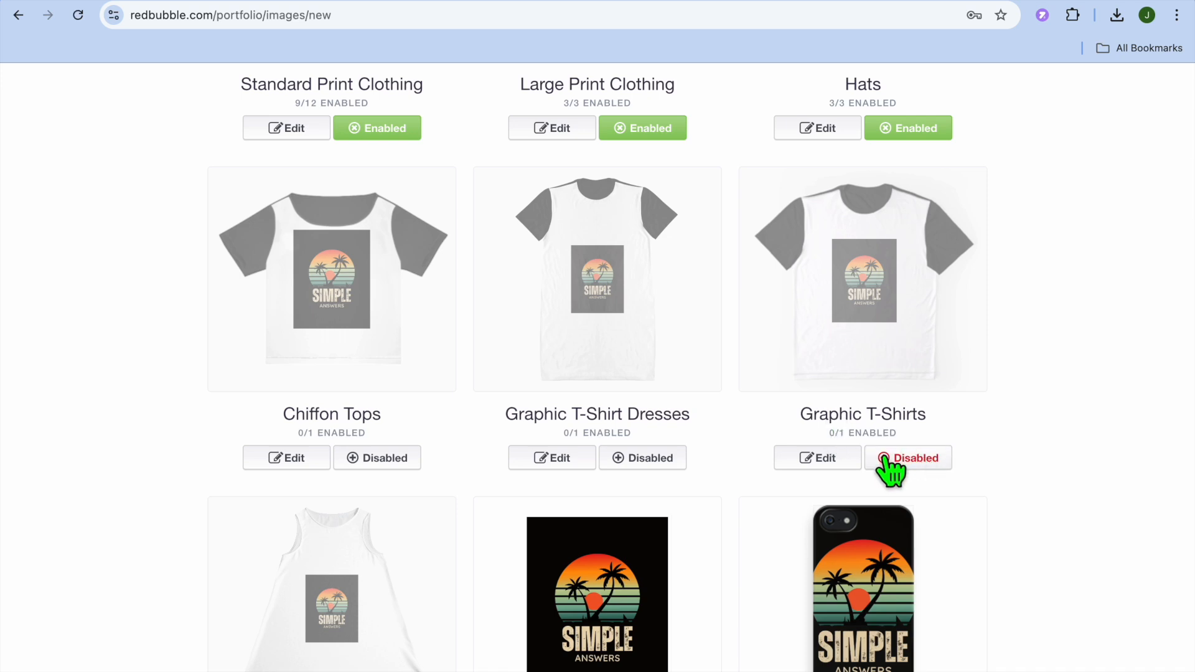
scroll(923, 465, down, 12)
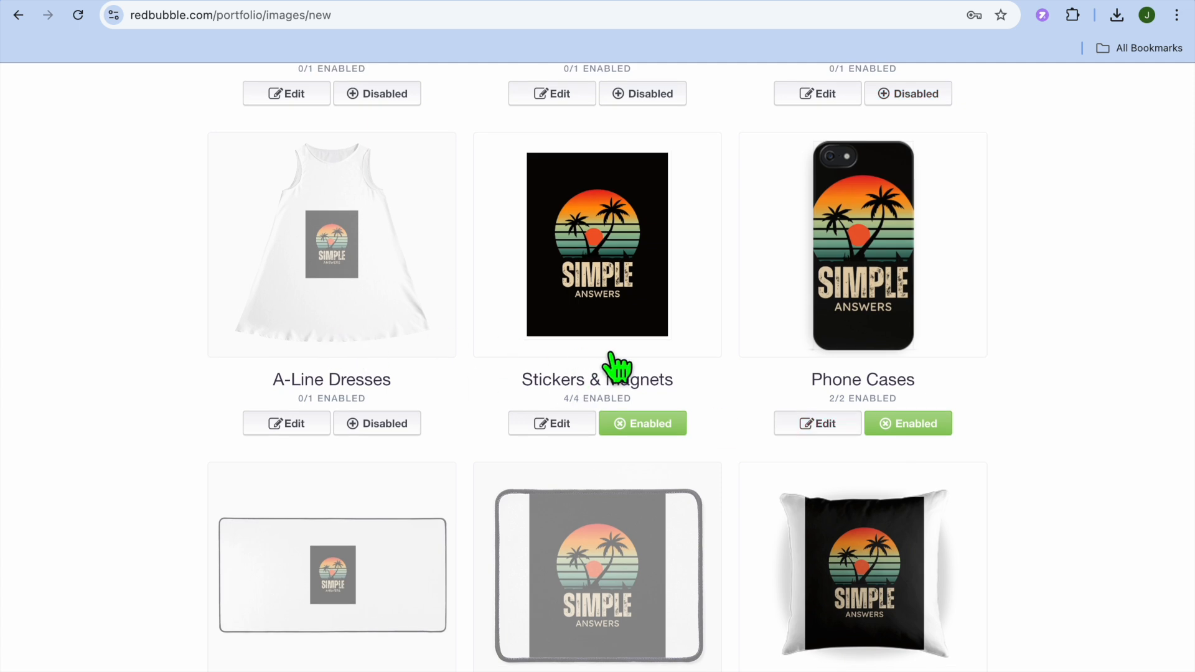
scroll(883, 350, down, 6)
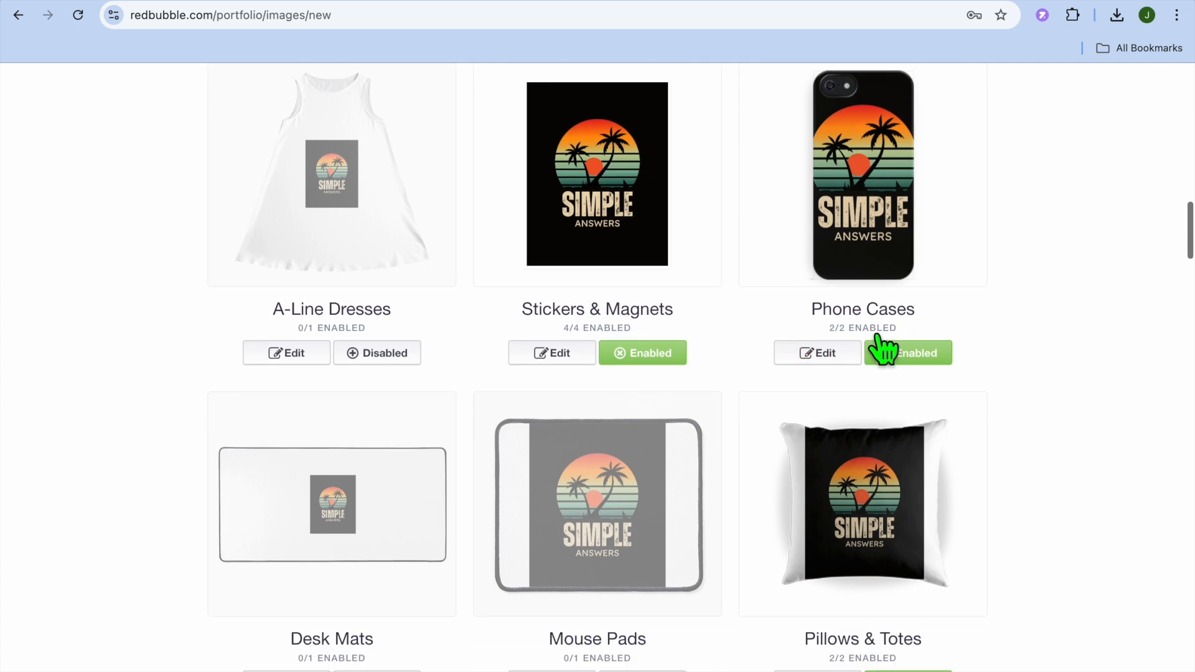
scroll(884, 350, down, 5)
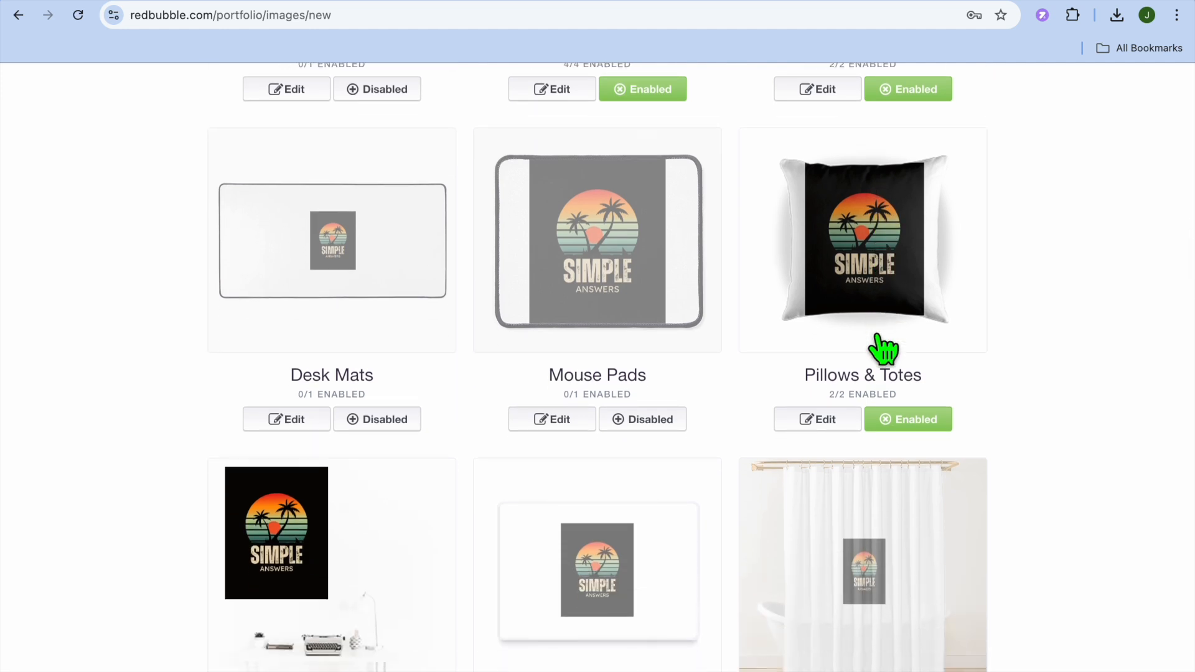
scroll(884, 350, down, 9)
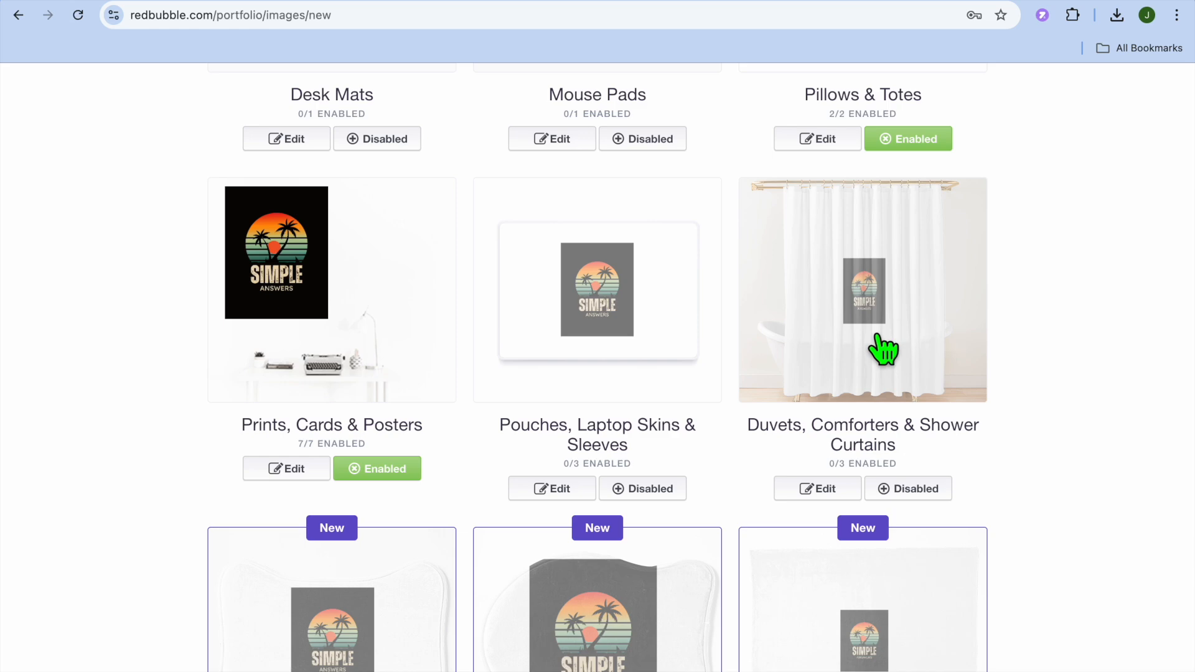
scroll(884, 351, down, 20)
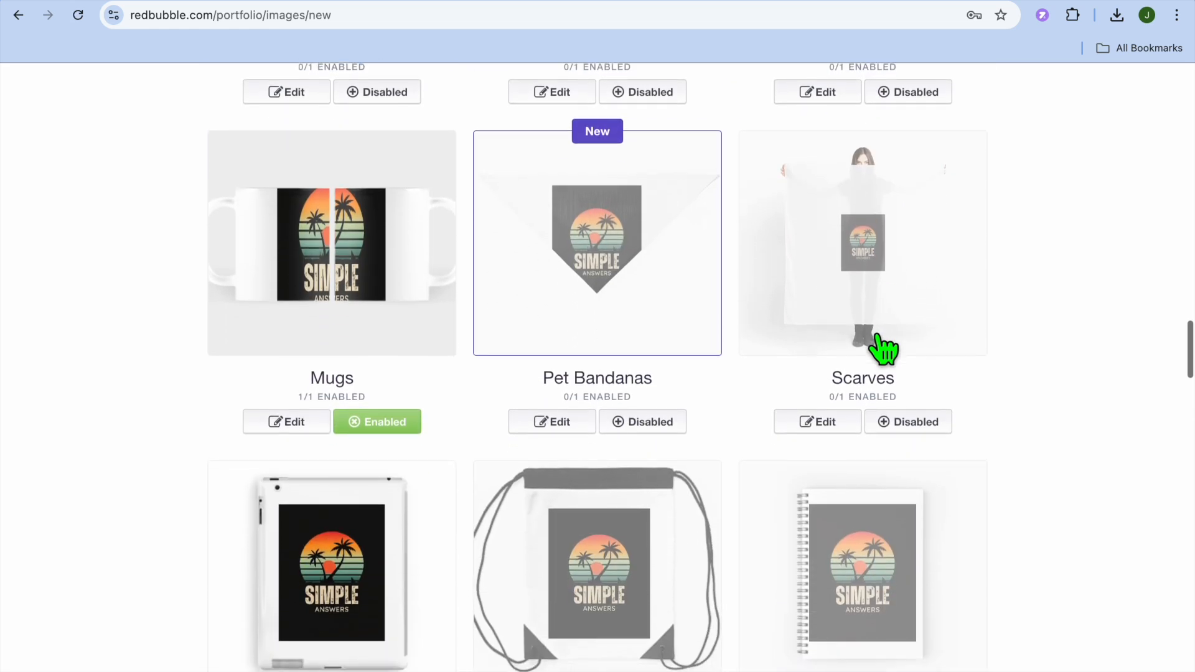
scroll(883, 350, up, 20)
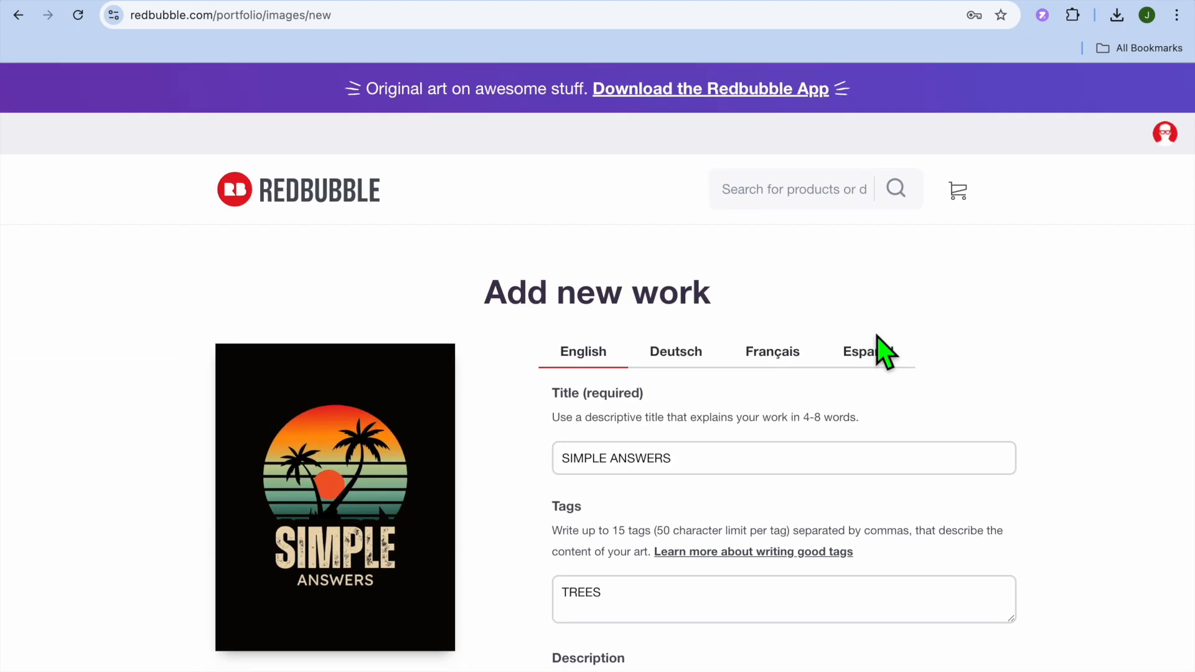
scroll(884, 350, down, 20)
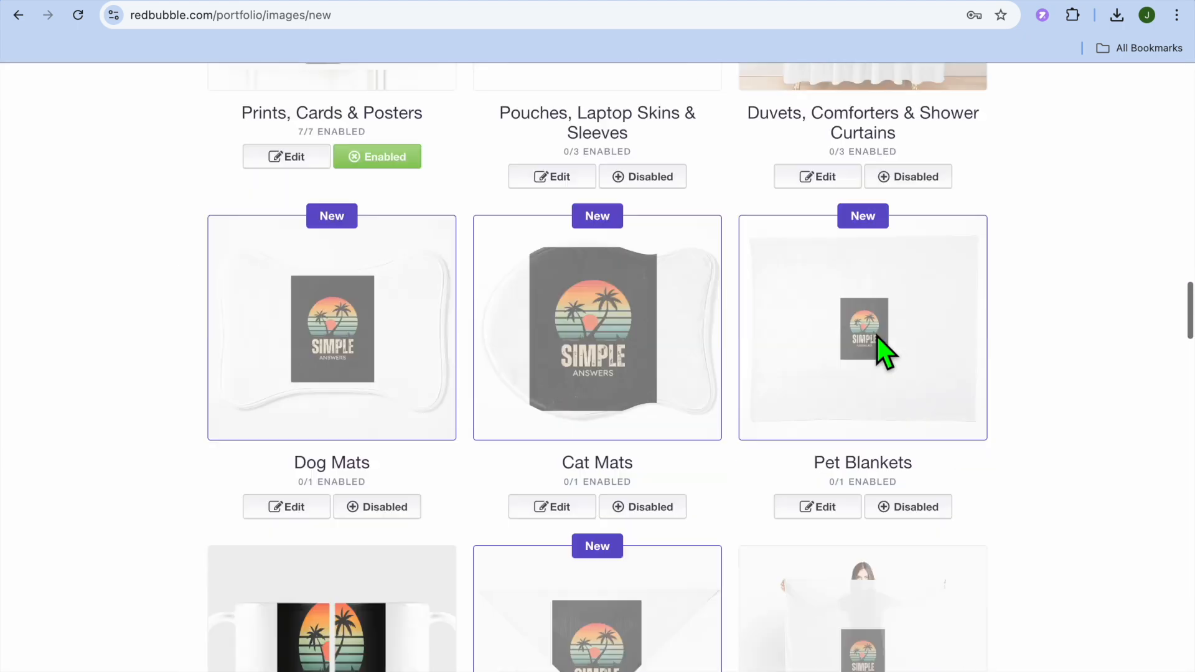
scroll(884, 350, down, 20)
Step: Mark the work as not mature content, accept the Redbubble User Agreement and save the work
scroll(880, 346, up, 10)
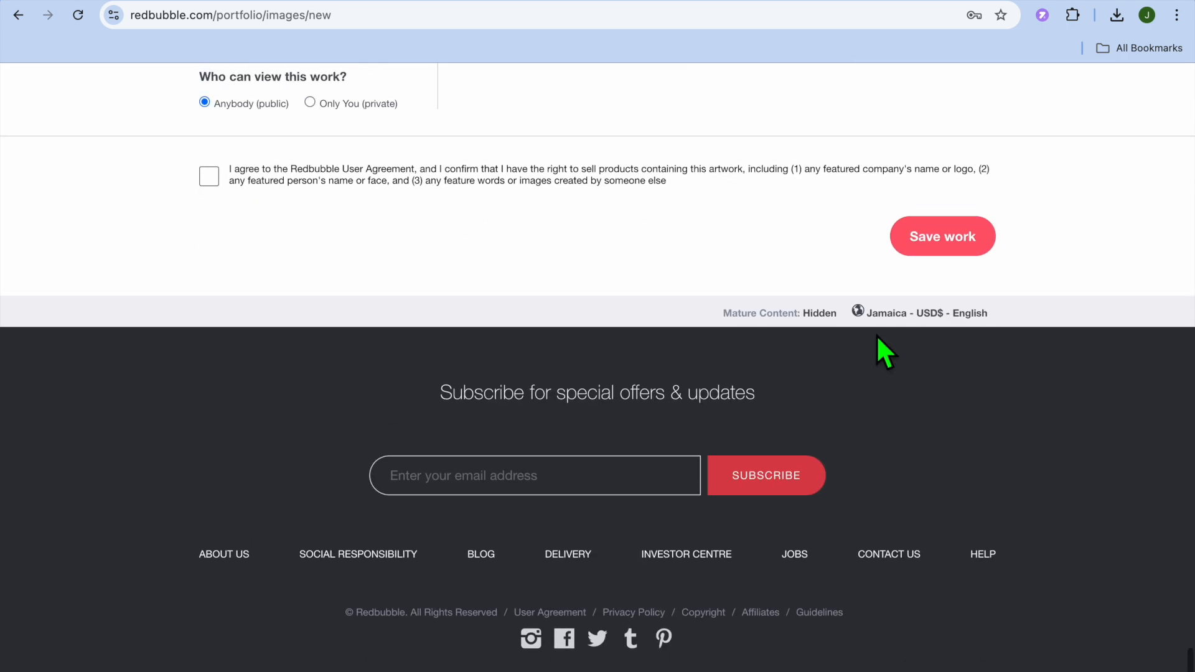
scroll(883, 350, up, 1)
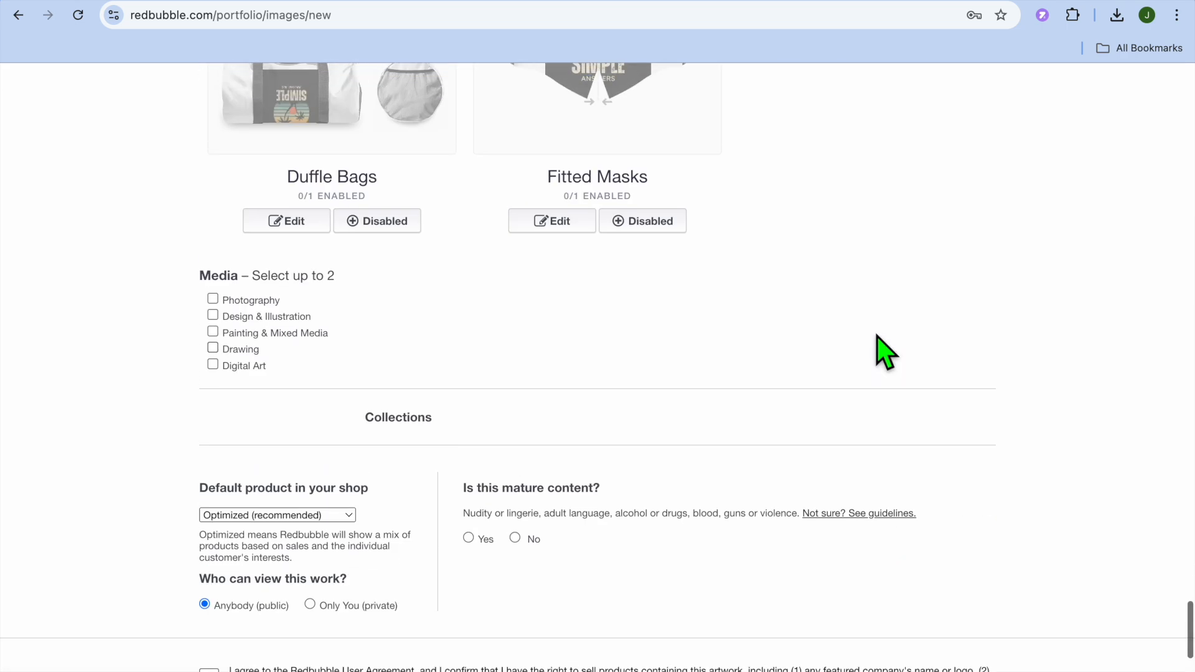
scroll(884, 351, down, 10)
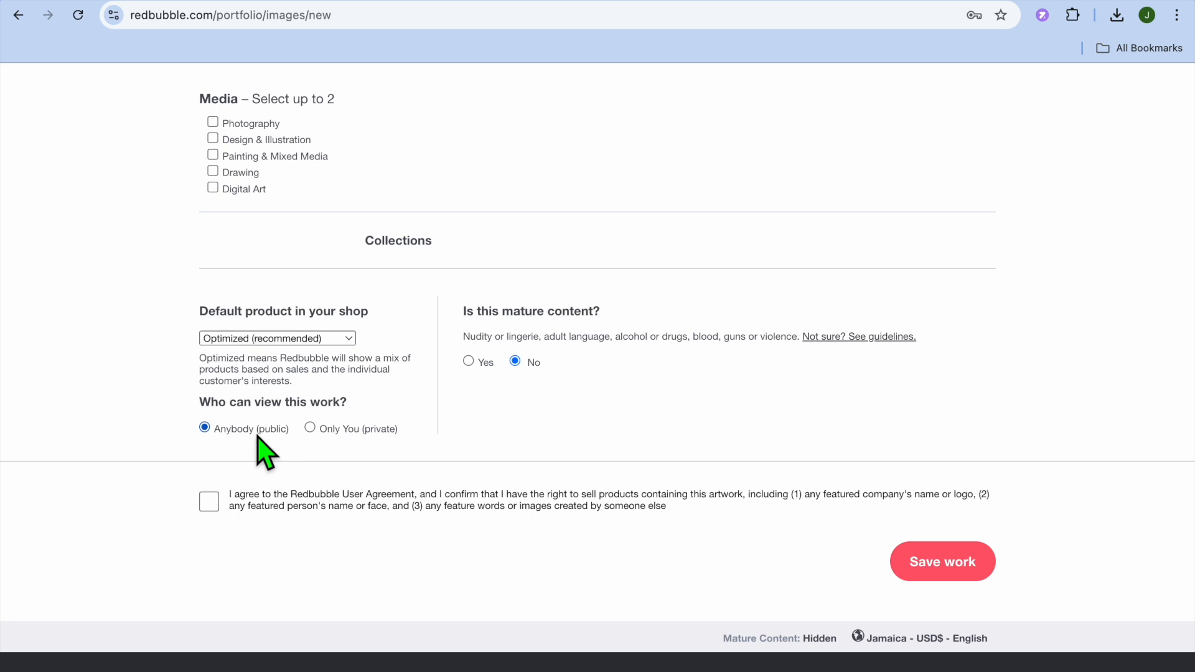
click(212, 500)
click(943, 562)
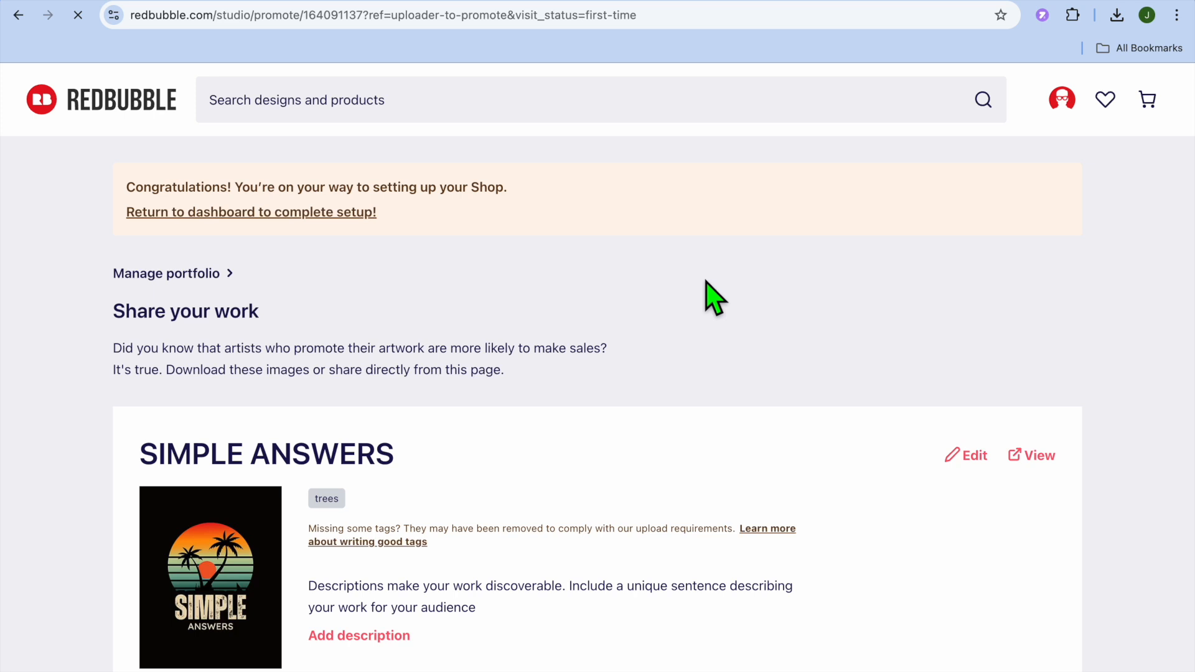
Step: Review the product mockups of the saved SIMPLE ANSWERS work and open its public shop page
scroll(745, 398, down, 6)
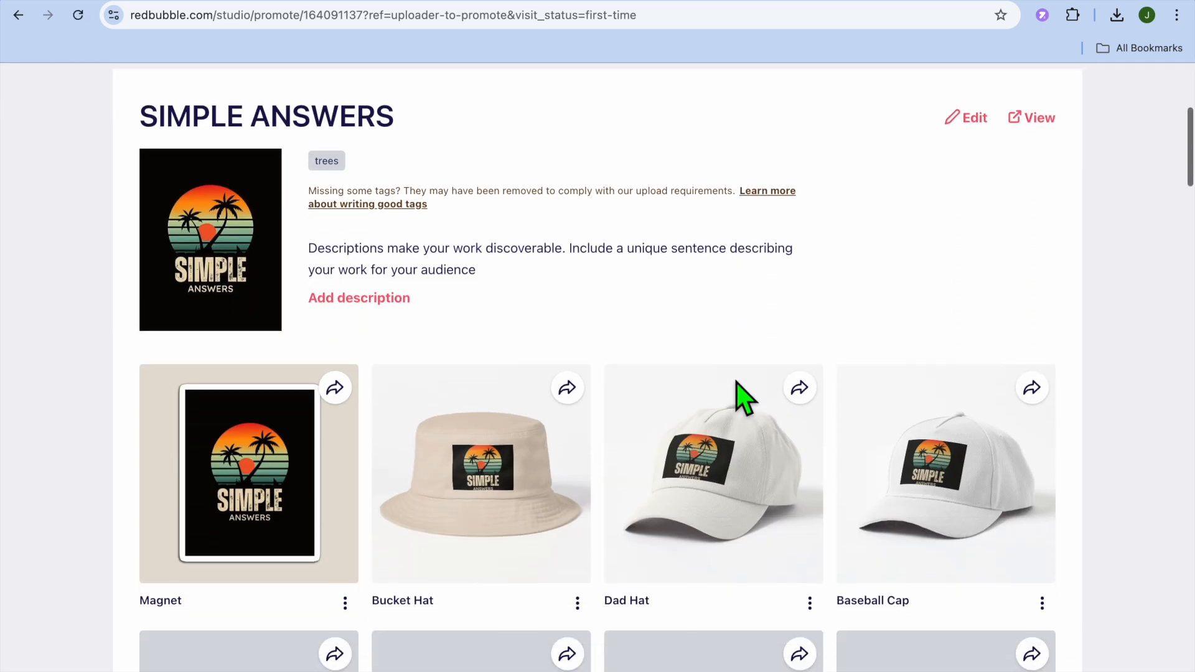
scroll(736, 382, down, 6)
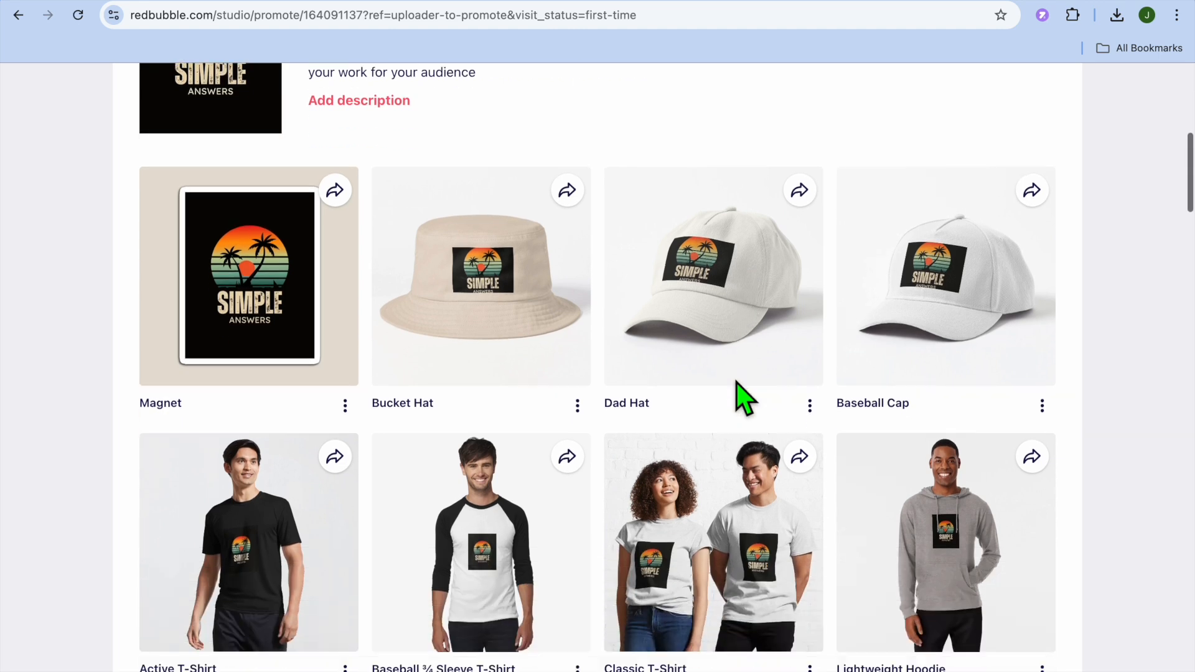
scroll(737, 385, down, 10)
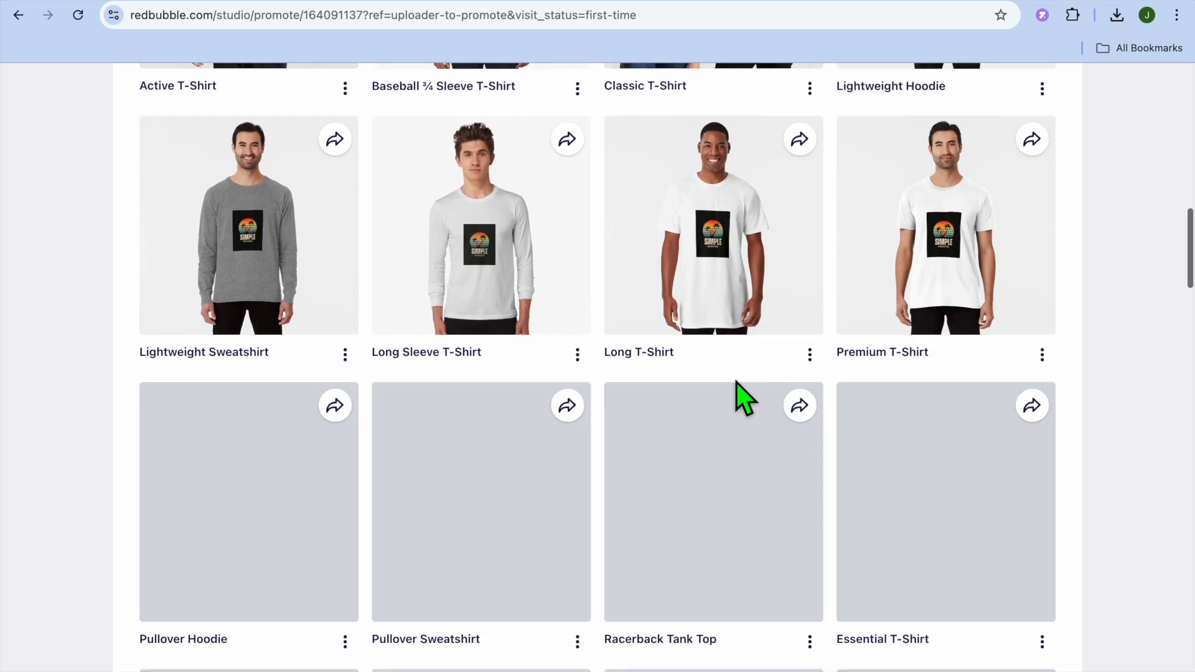
scroll(737, 380, down, 8)
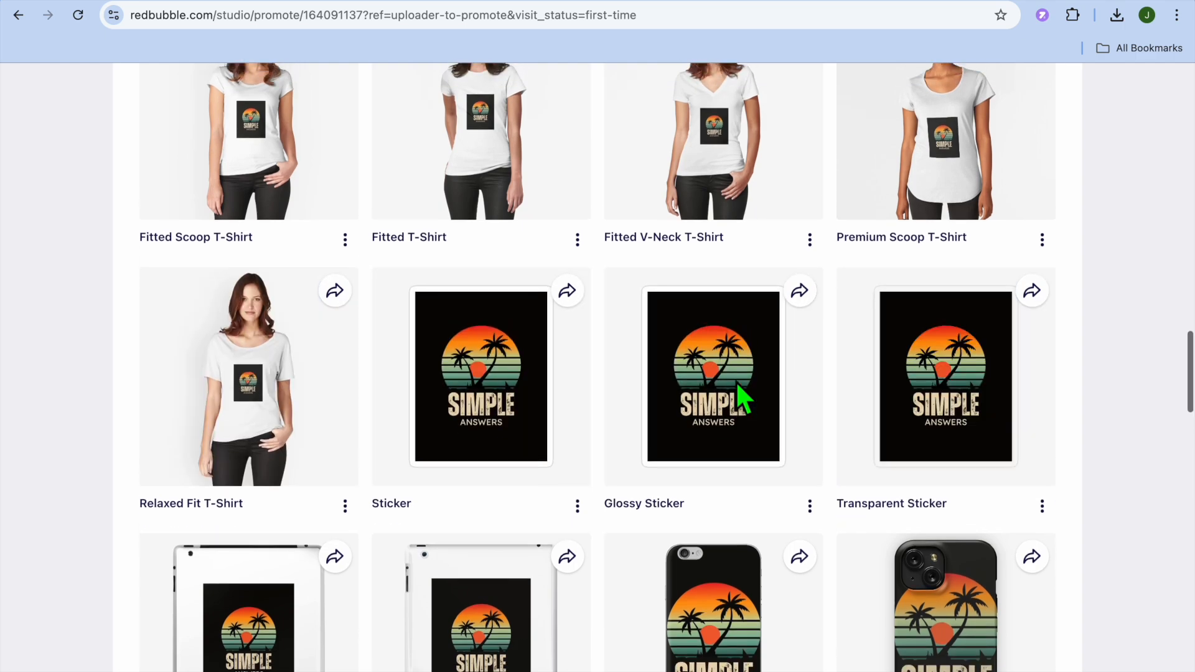
scroll(744, 396, up, 11)
scroll(737, 384, up, 13)
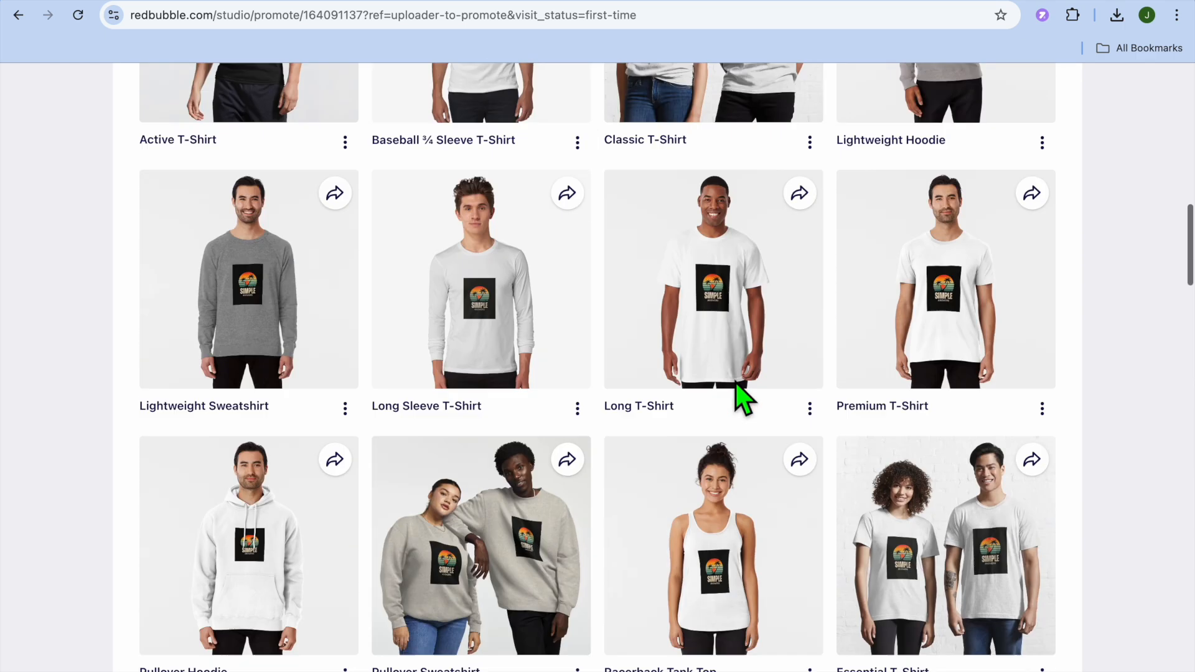
scroll(740, 395, up, 2)
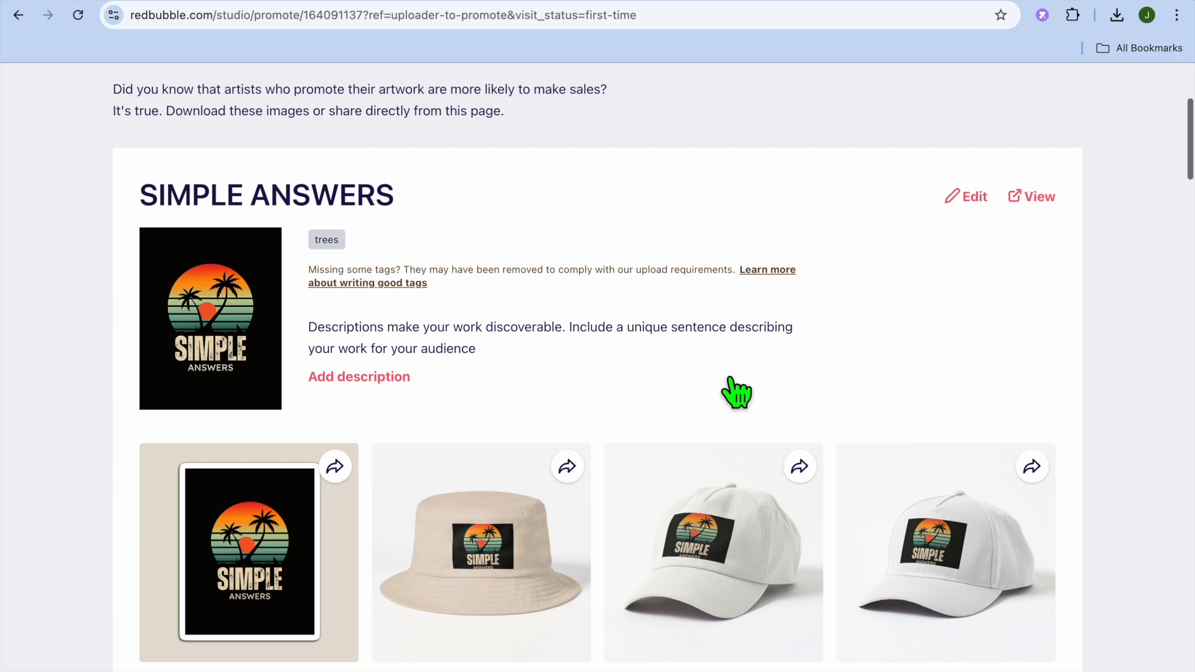
scroll(737, 392, up, 3)
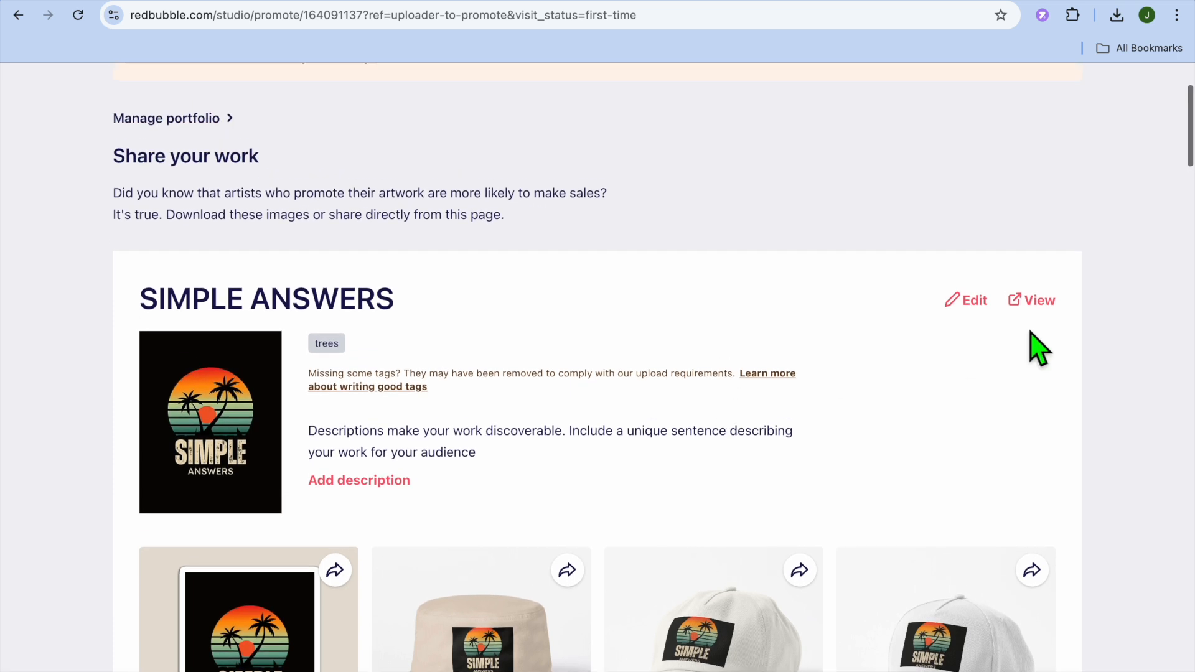
click(1042, 303)
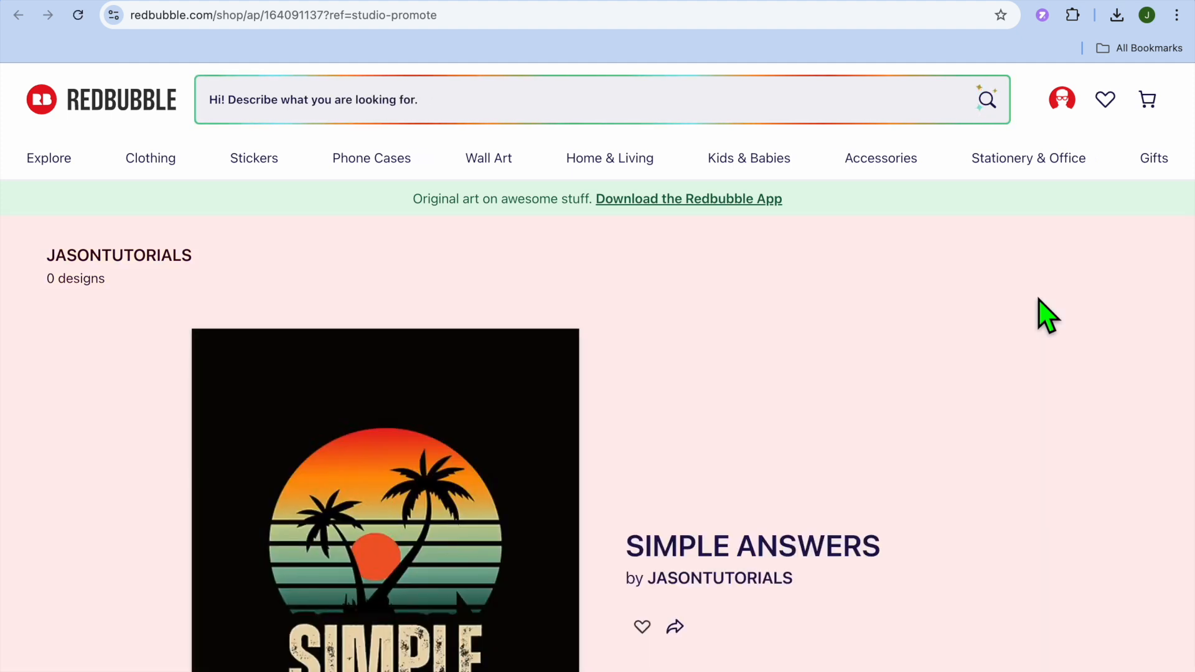
Step: Browse the products offered with the SIMPLE ANSWERS design, view the Long Sleeve T-Shirt product page, and return to the work's share page
scroll(1045, 317, down, 8)
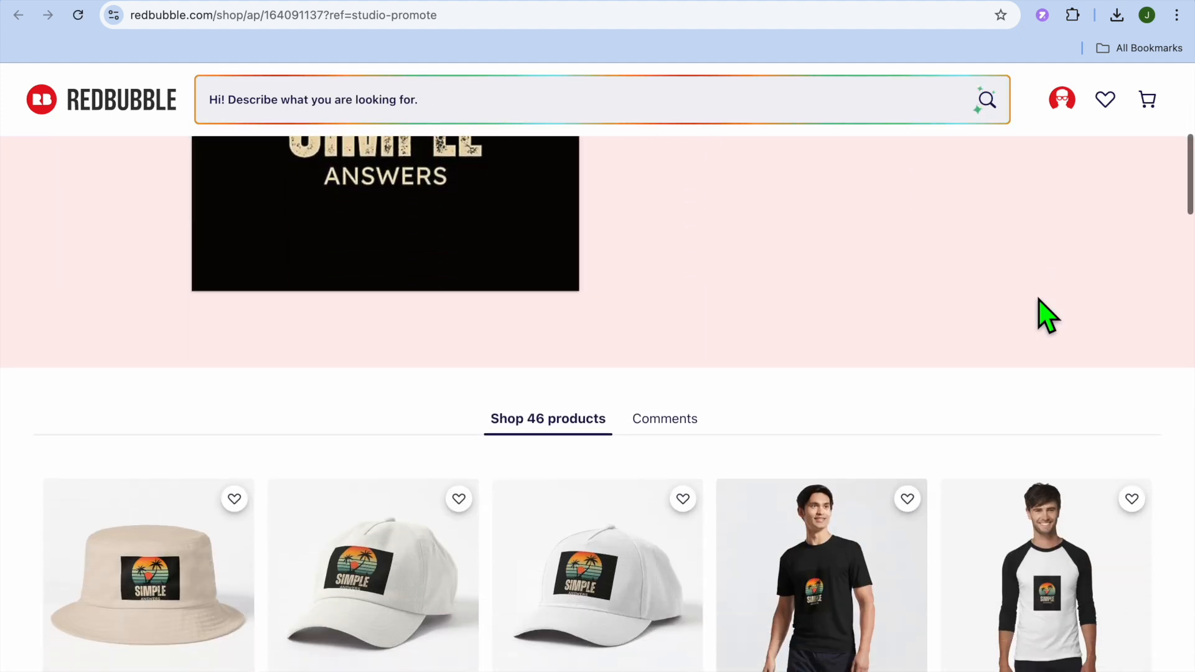
scroll(1048, 317, down, 10)
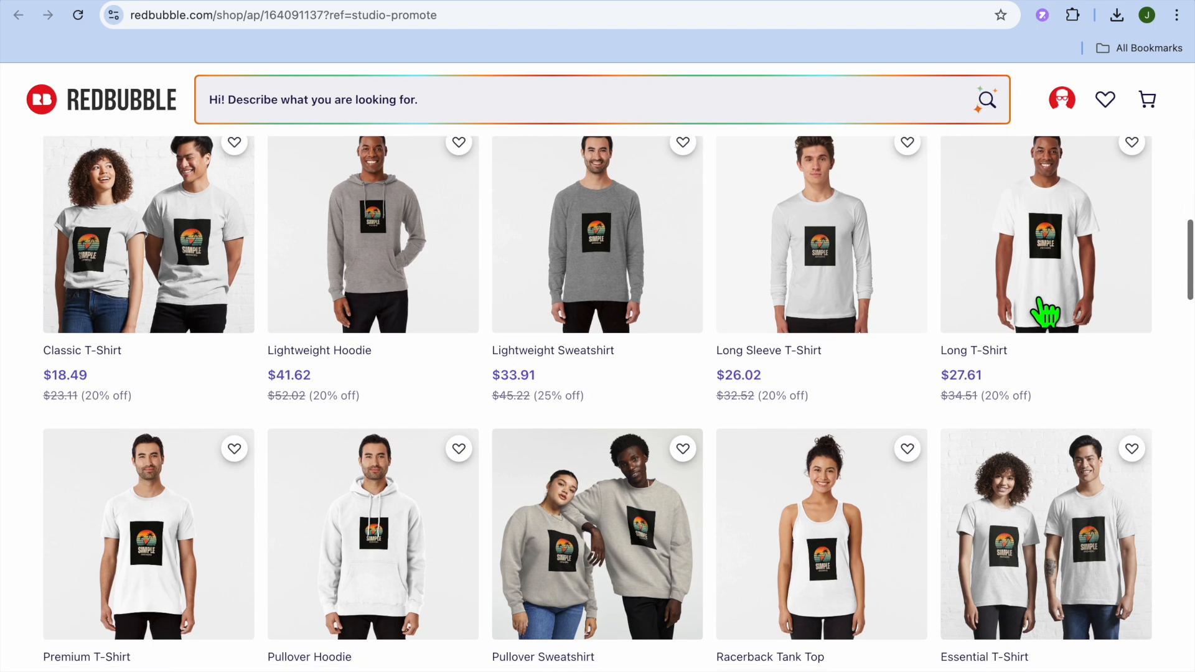
click(828, 252)
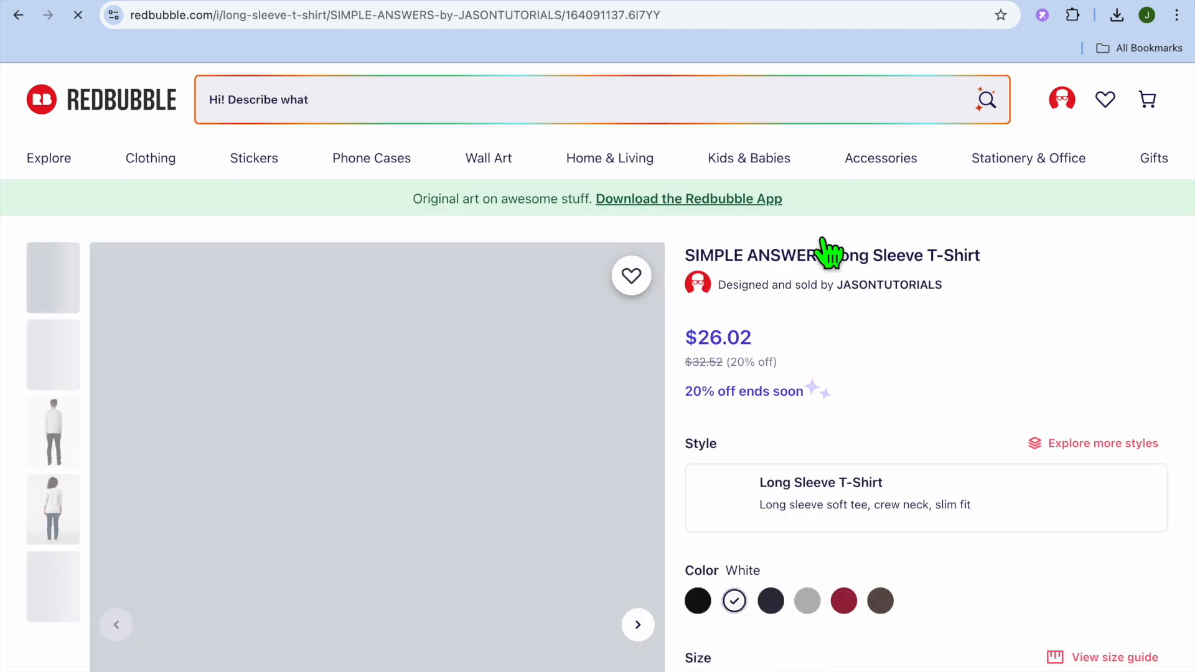
scroll(888, 395, down, 5)
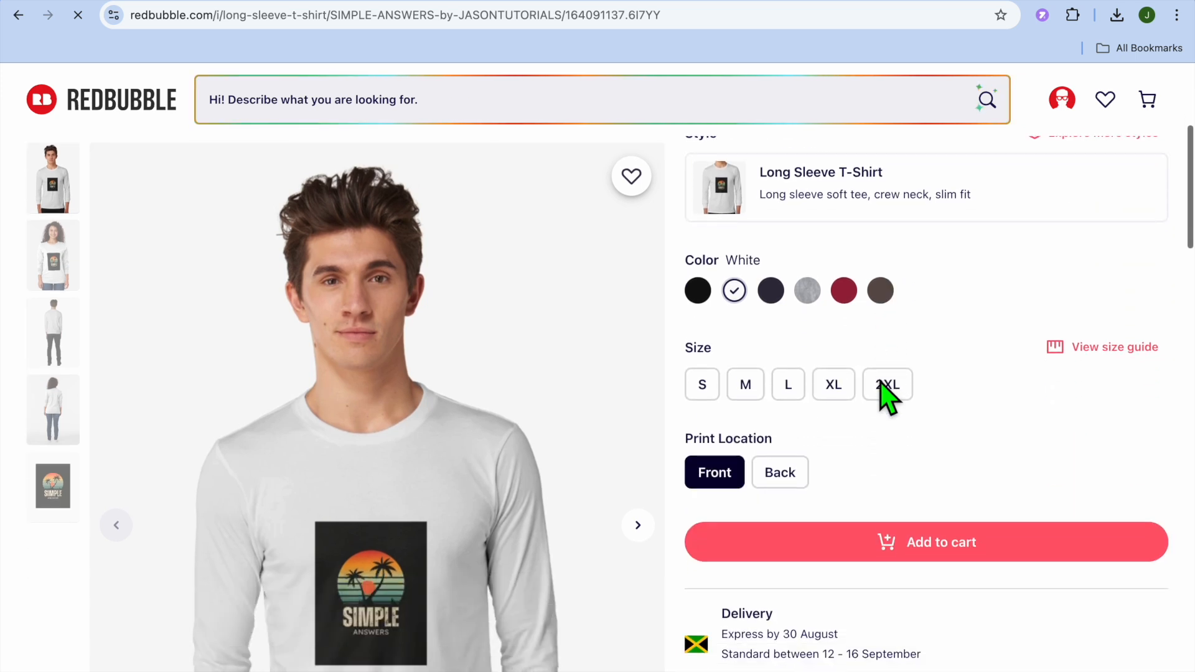
click(19, 16)
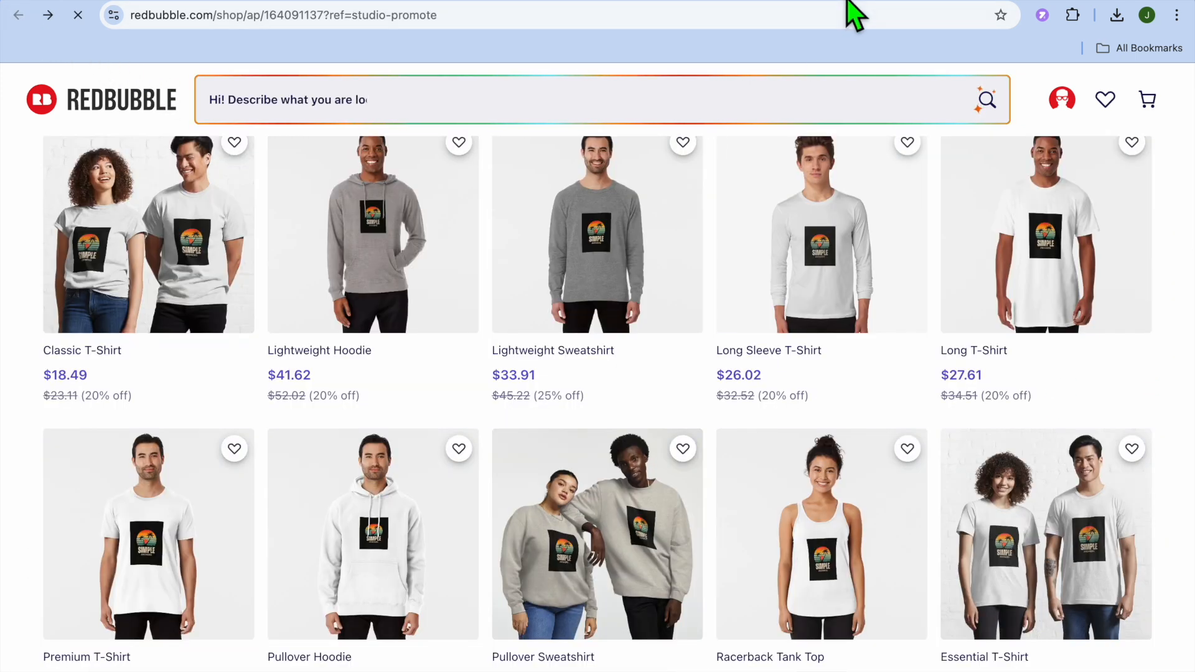
click(845, 0)
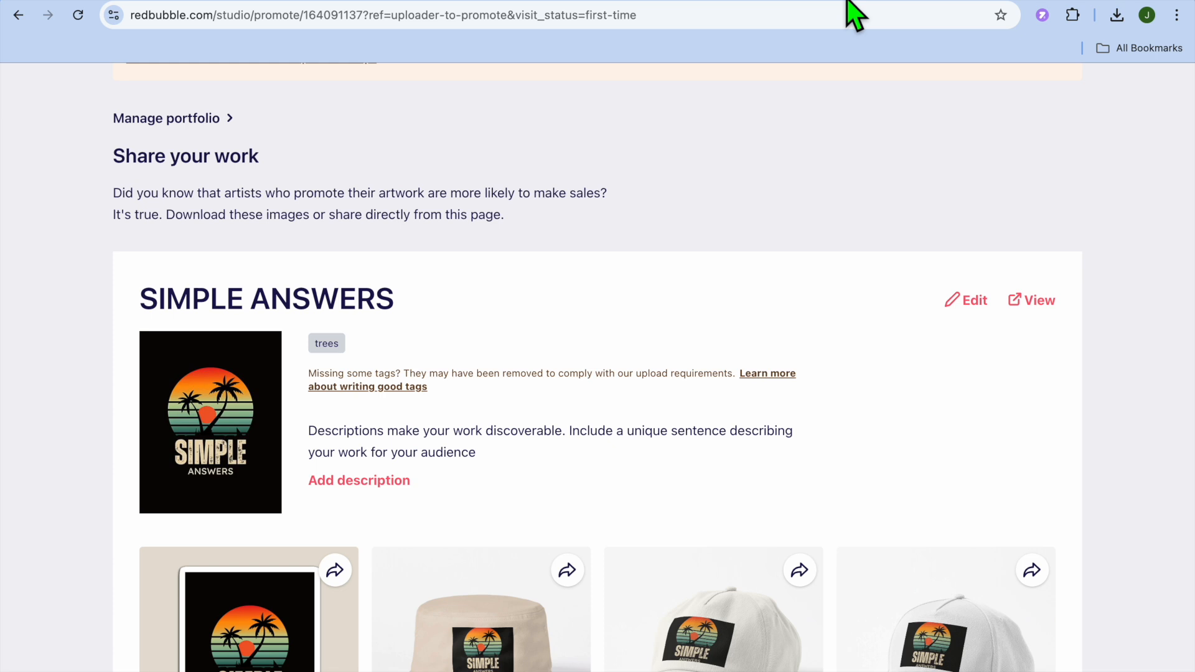
Step: Open the artist dashboard and go to the profile picture settings from the shop setup checklist
scroll(906, 269, up, 3)
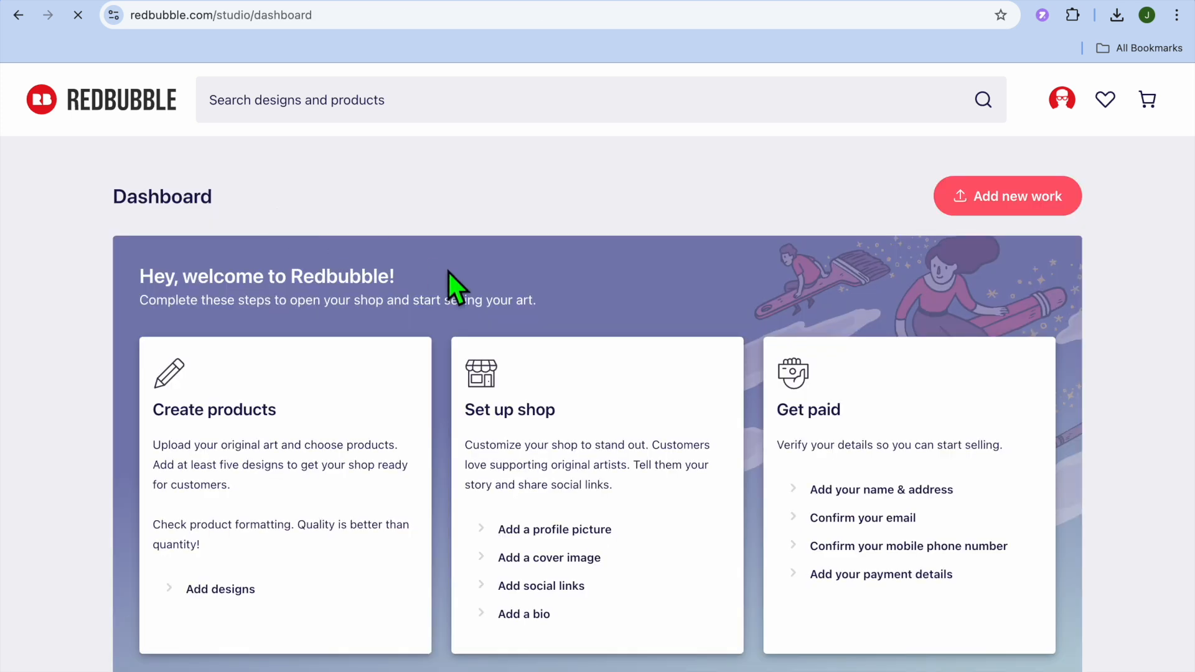
scroll(450, 271, down, 3)
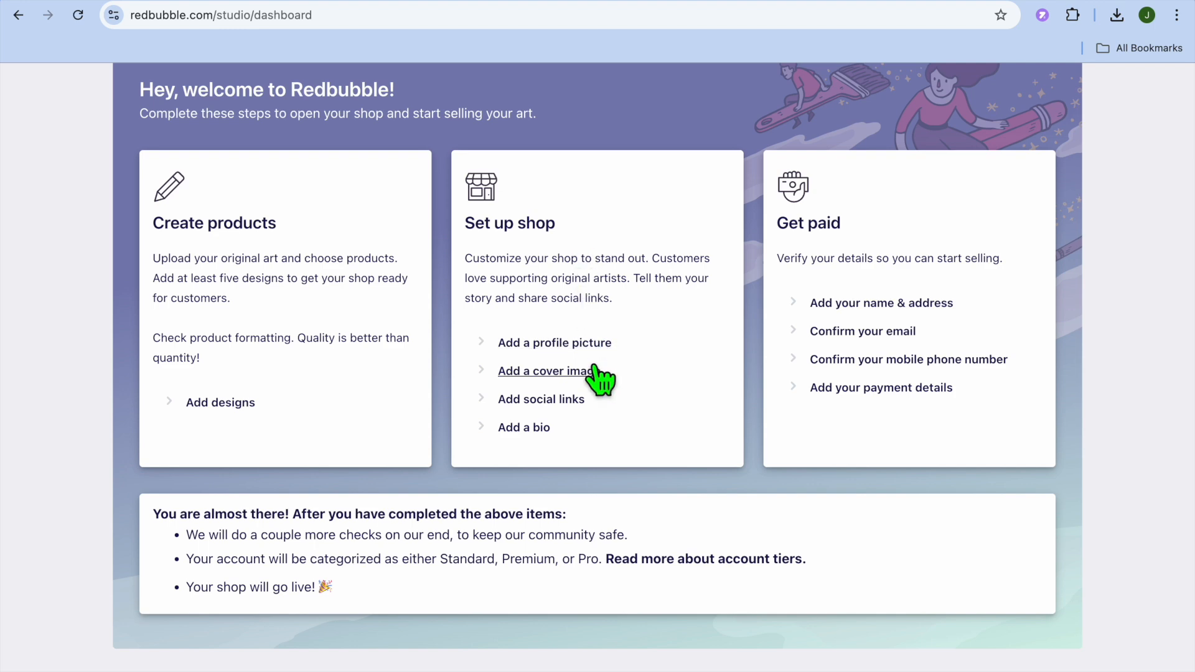
click(558, 344)
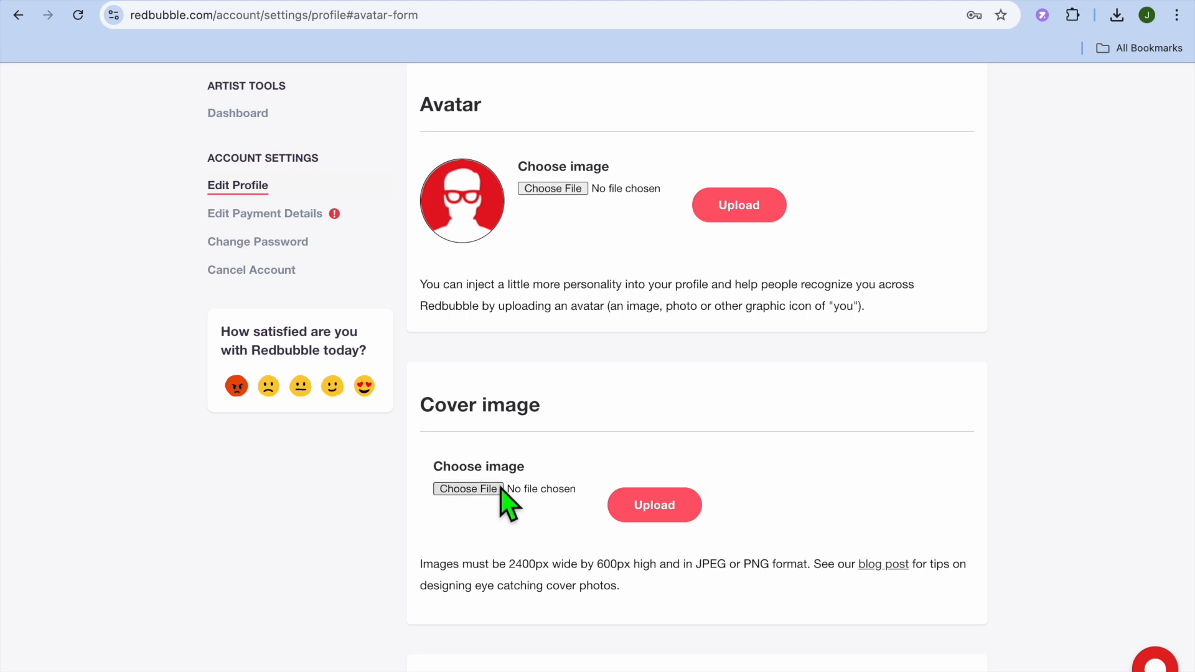
Step: Examine the profile settings, including cover image, profile details, bio, email subscriptions, copyright and off-site marketing
scroll(675, 529, down, 5)
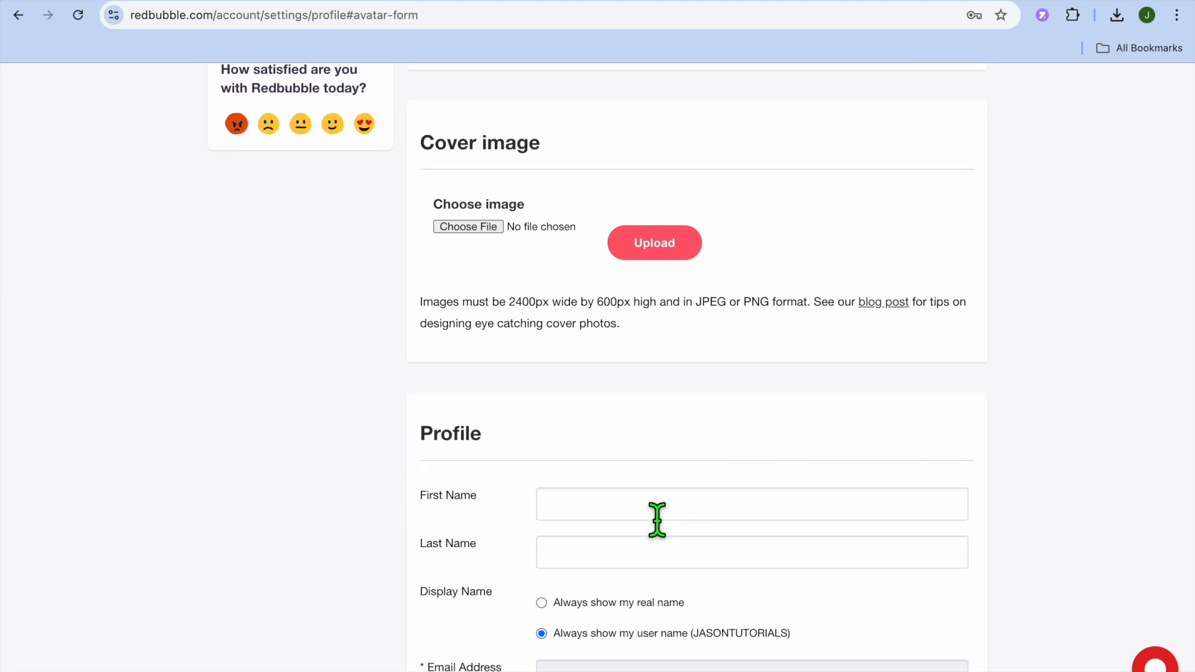
scroll(657, 520, down, 3)
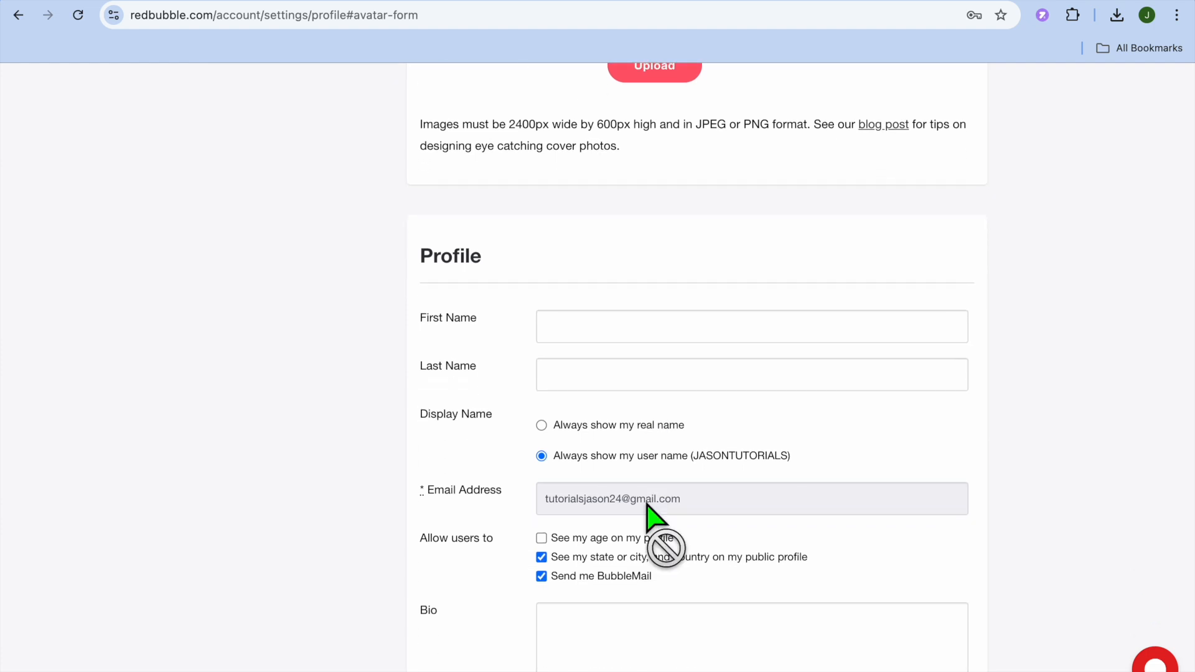
scroll(647, 504, down, 3)
scroll(646, 505, down, 2)
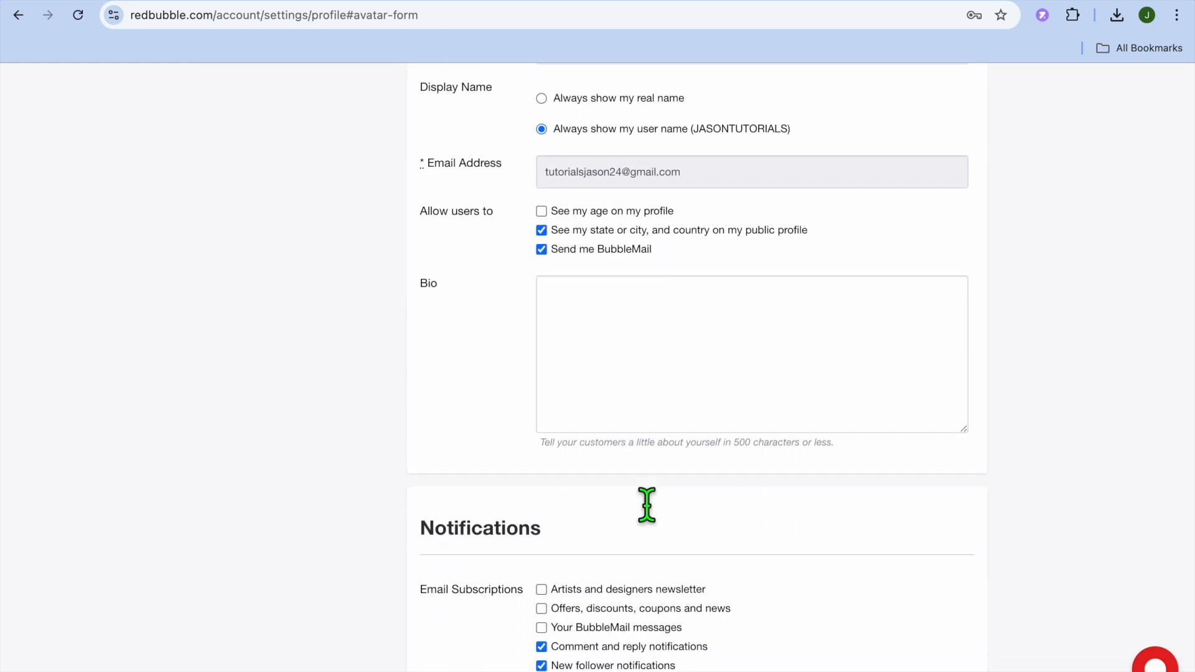
scroll(647, 506, down, 8)
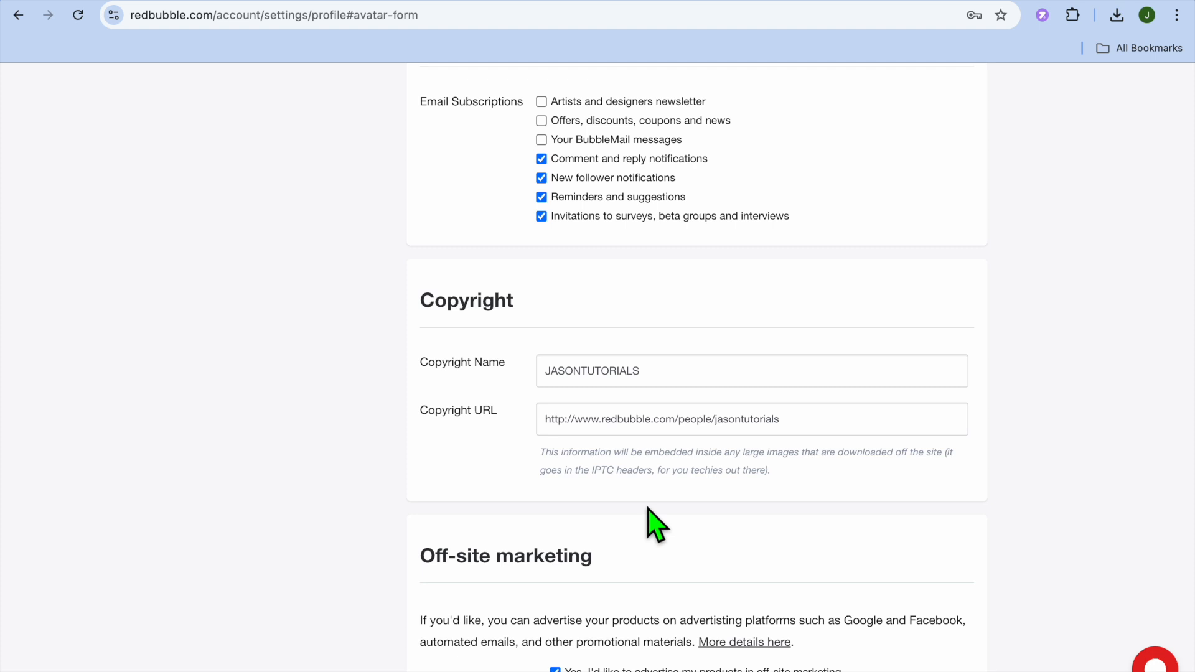
scroll(647, 507, up, 10)
scroll(647, 505, down, 7)
scroll(648, 505, up, 15)
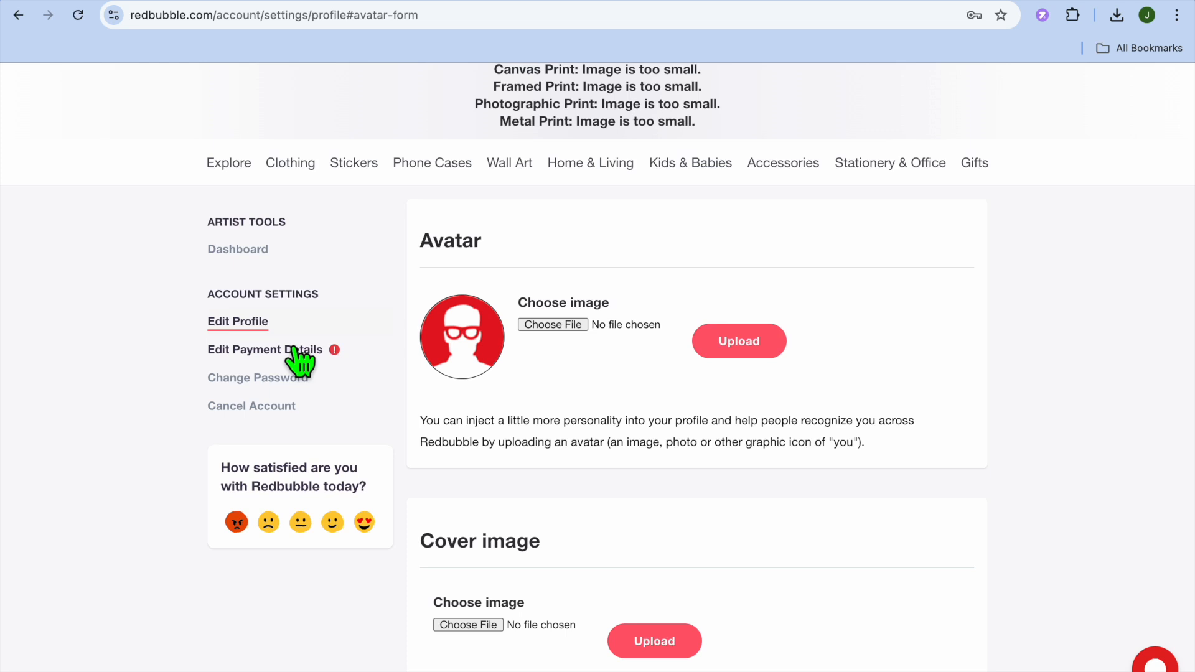
Step: Open the account's payment details and set the payment currency to United States Dollars (USD) - PayPal or ACH Bank Transfer
click(295, 349)
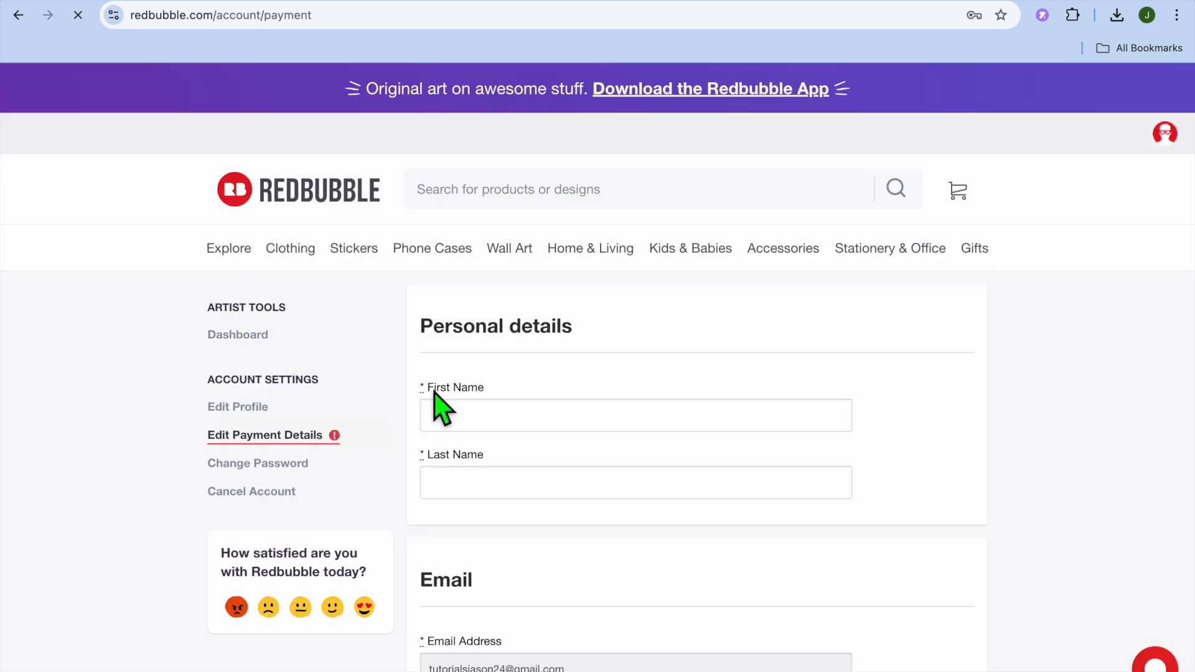
scroll(495, 418, down, 5)
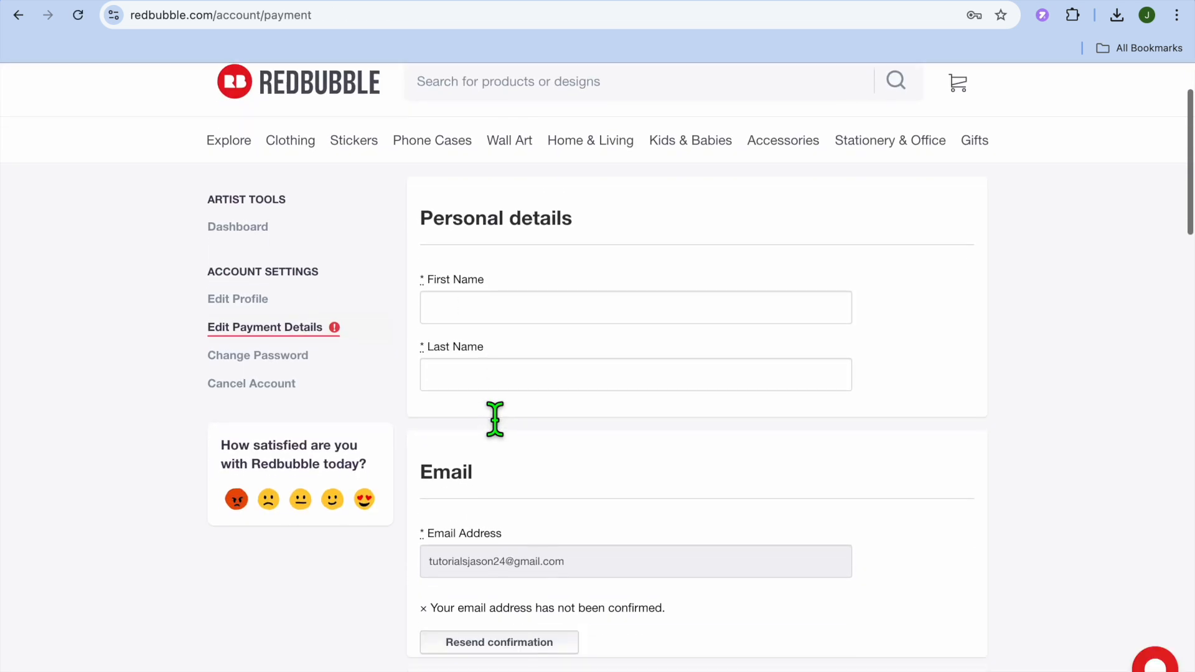
scroll(493, 415, down, 13)
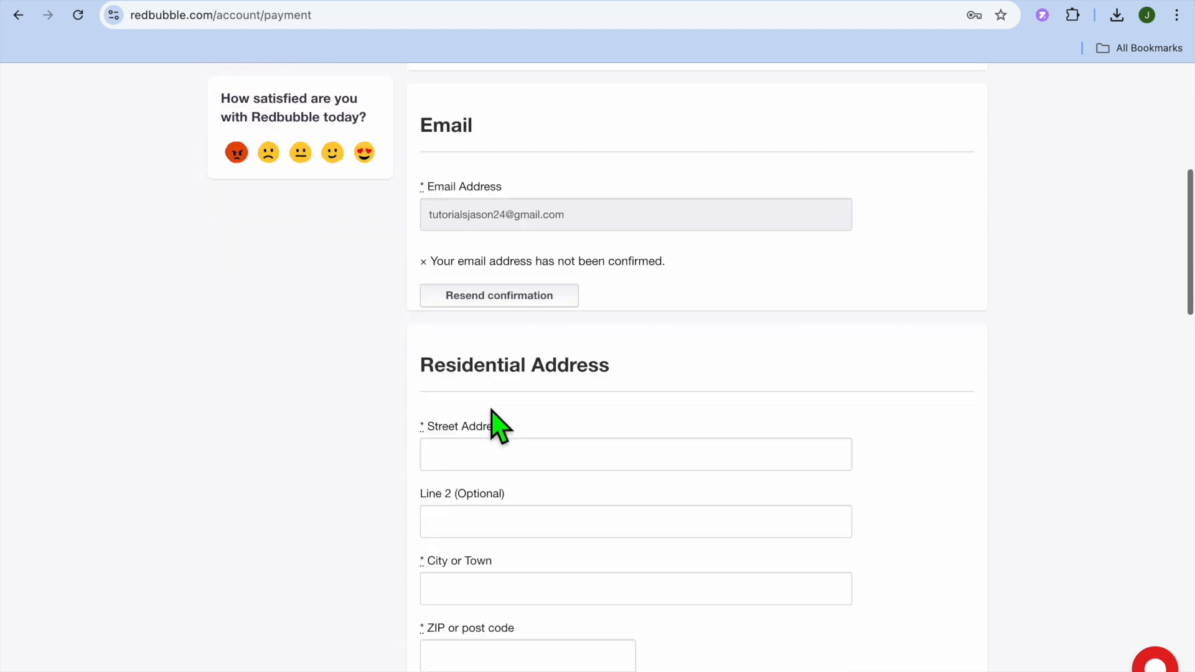
scroll(495, 418, down, 2)
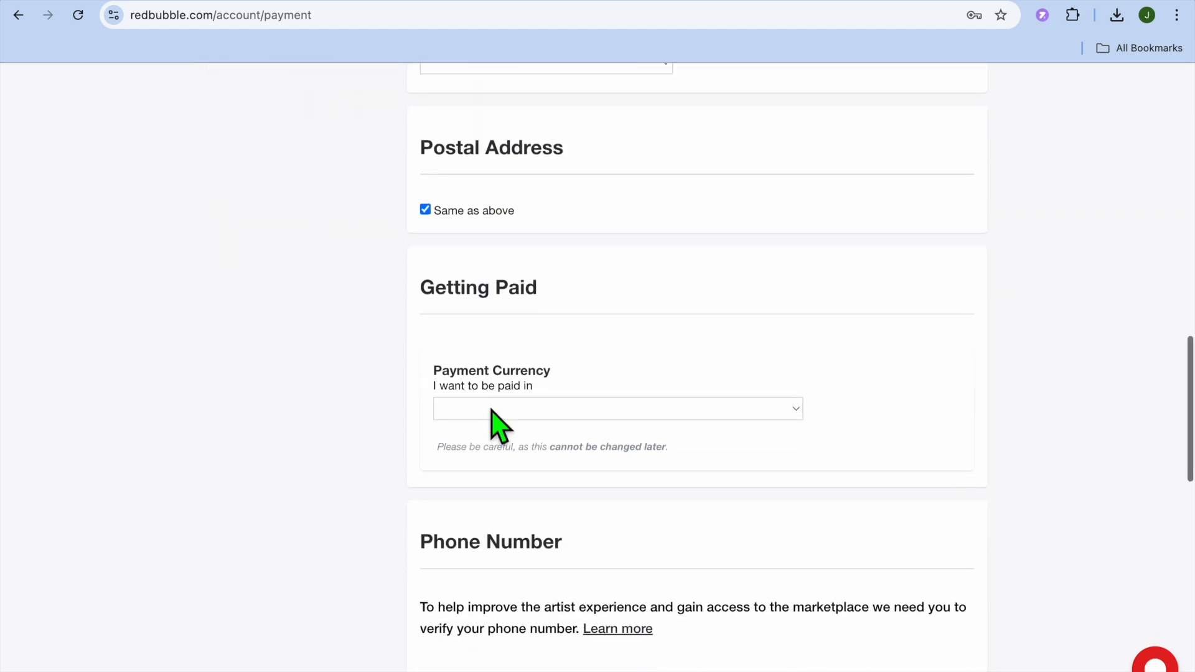
click(534, 409)
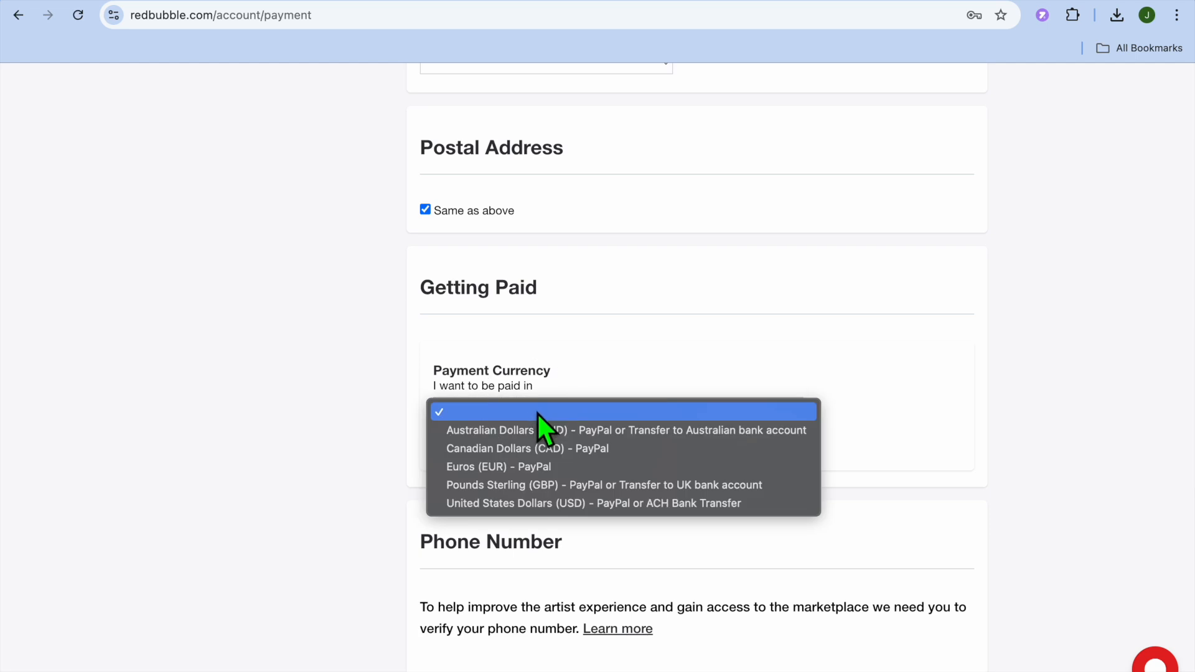
click(581, 448)
click(643, 412)
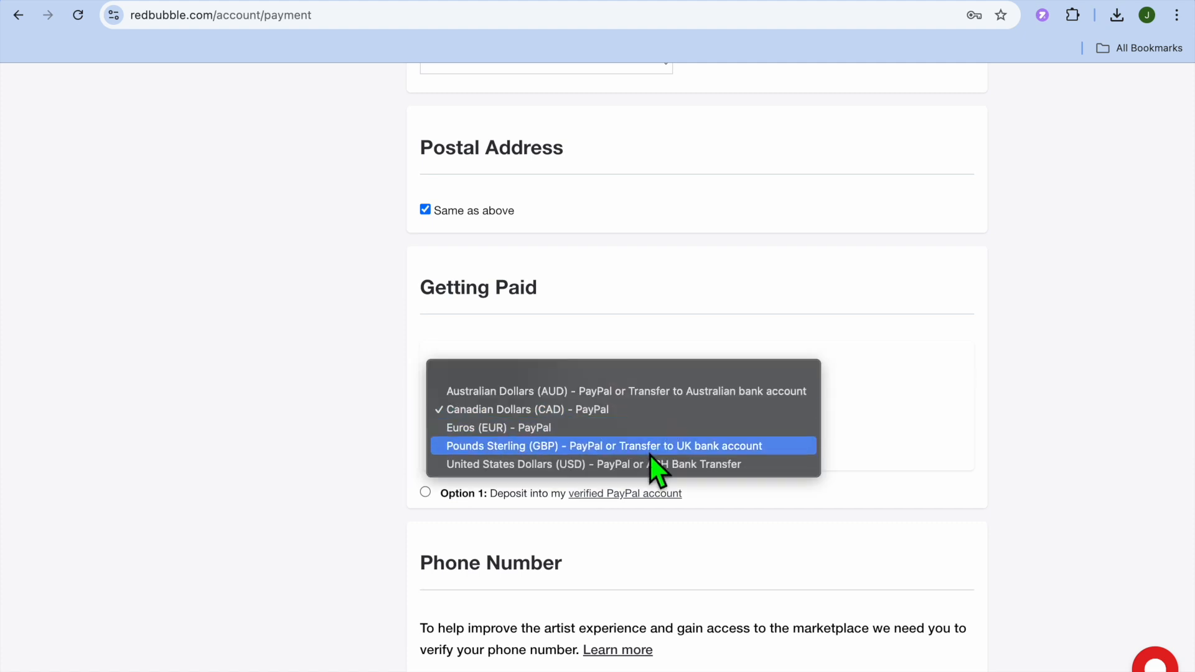
click(689, 465)
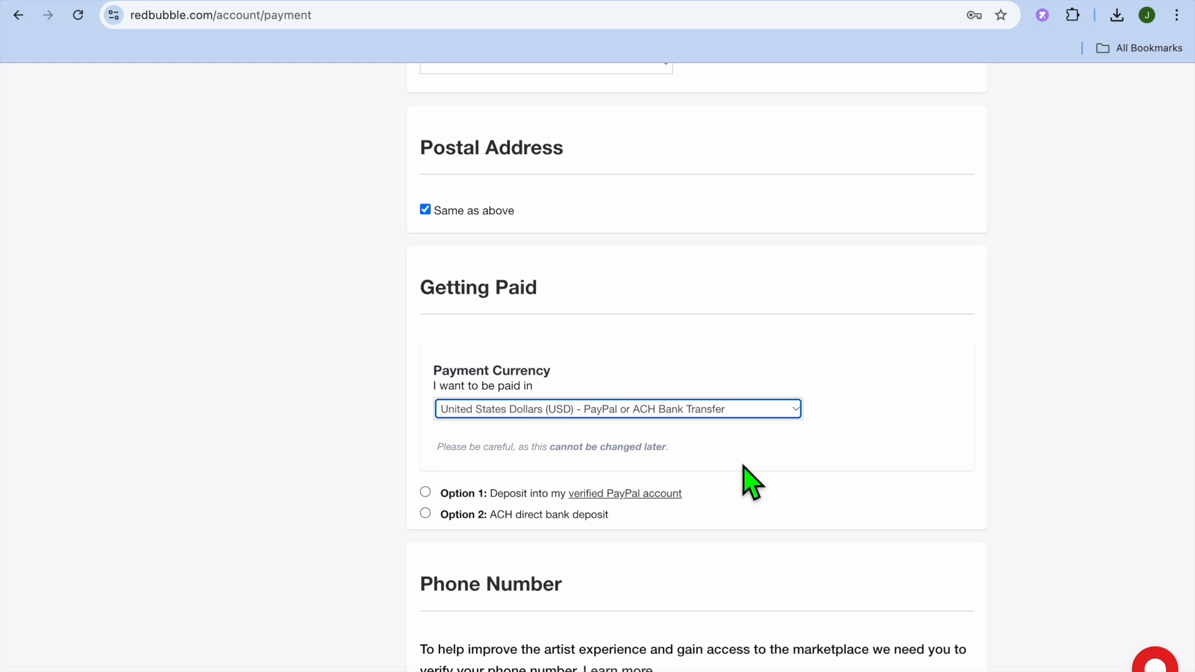
Step: Review the PayPal and ACH deposit options and the phone number verification section of the payment details
scroll(751, 483, down, 2)
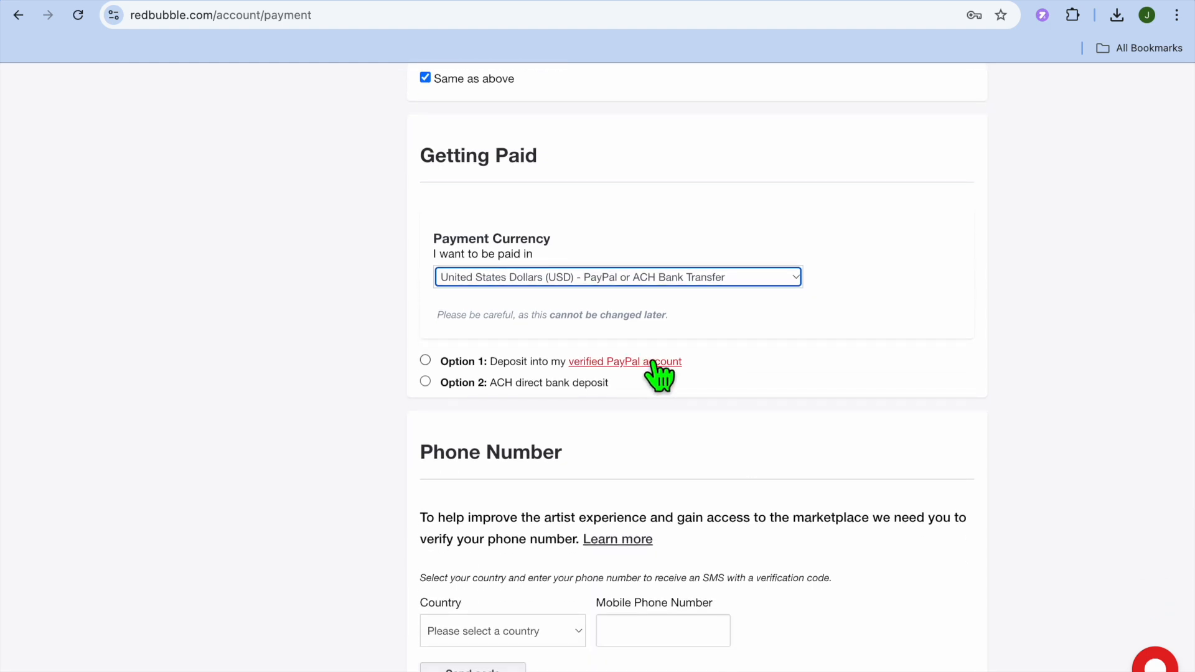
scroll(653, 364, down, 2)
scroll(659, 376, up, 15)
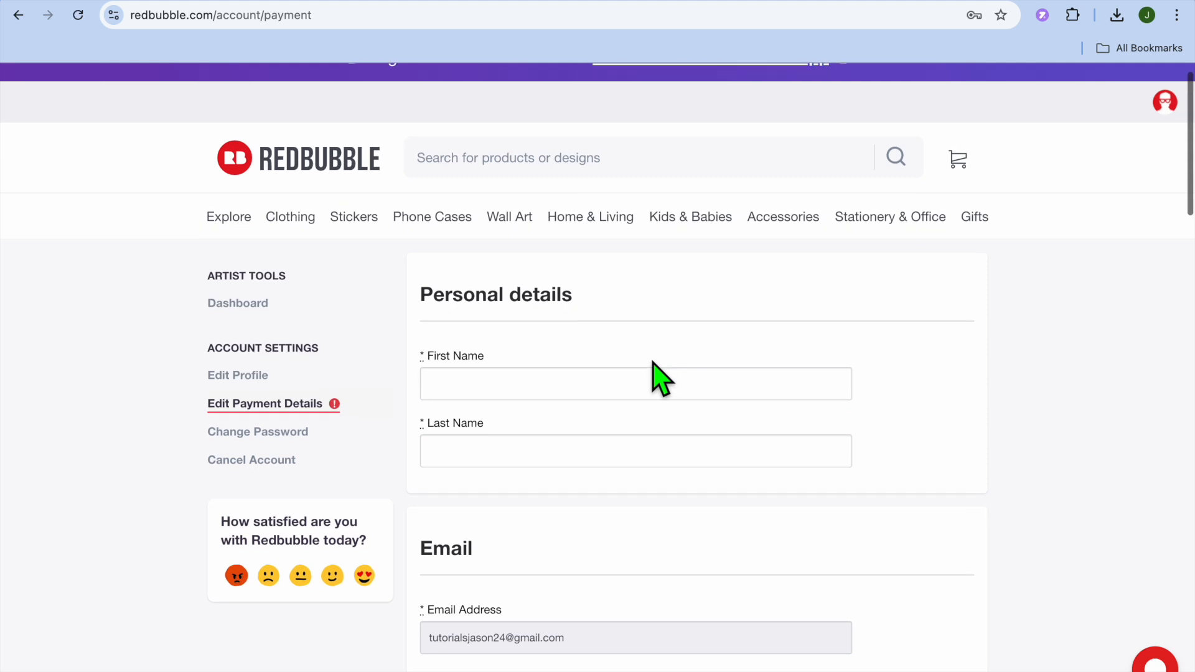
Step: Look through the product category menus and browse the recommended designs on the Explore page
mouse_move(300, 238)
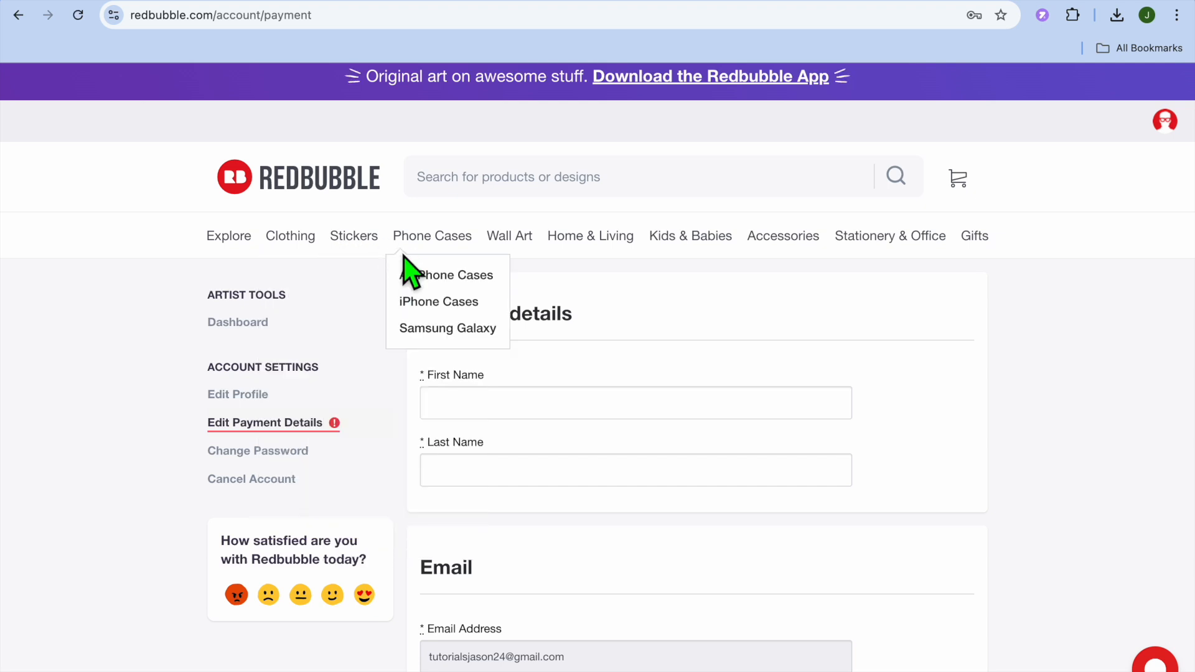
mouse_move(717, 248)
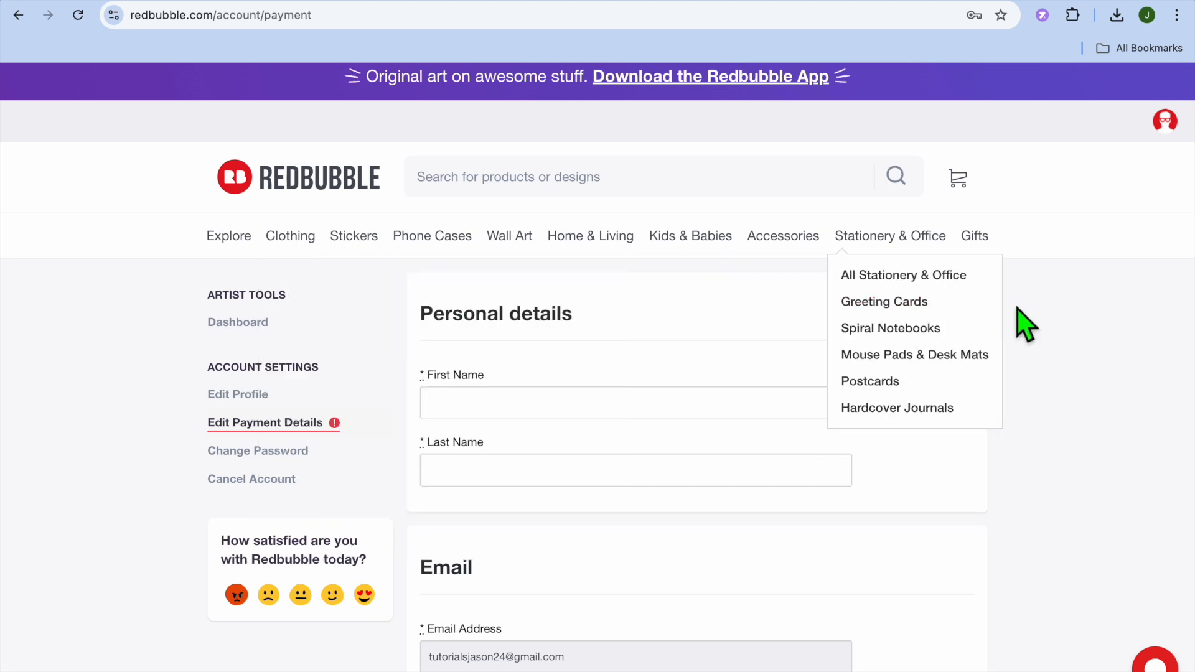
scroll(1024, 323, up, 2)
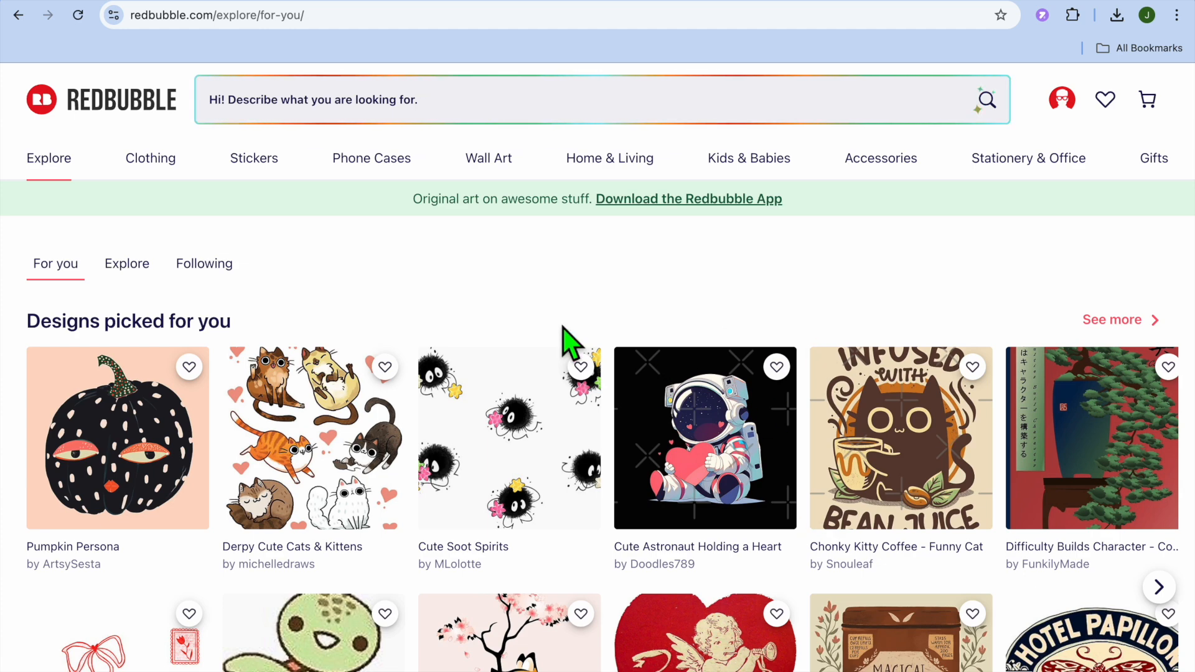
scroll(613, 349, down, 7)
scroll(612, 350, up, 6)
scroll(612, 350, up, 1)
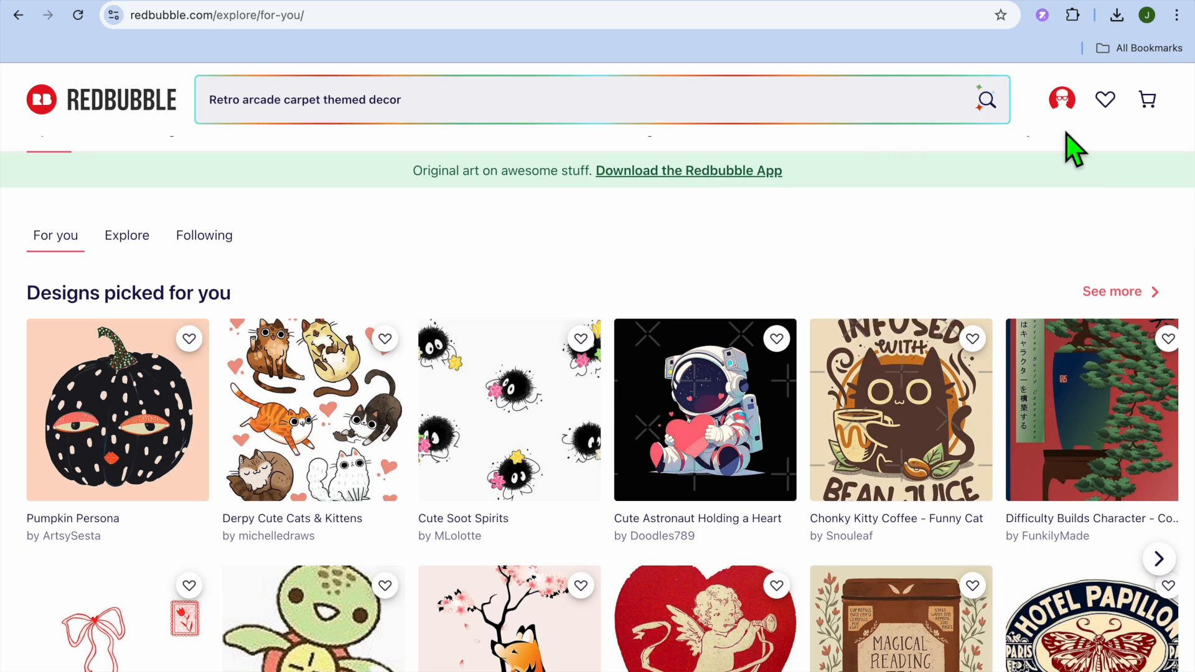
Step: Open Manage Portfolio from the account options and review the uploaded works
click(1065, 105)
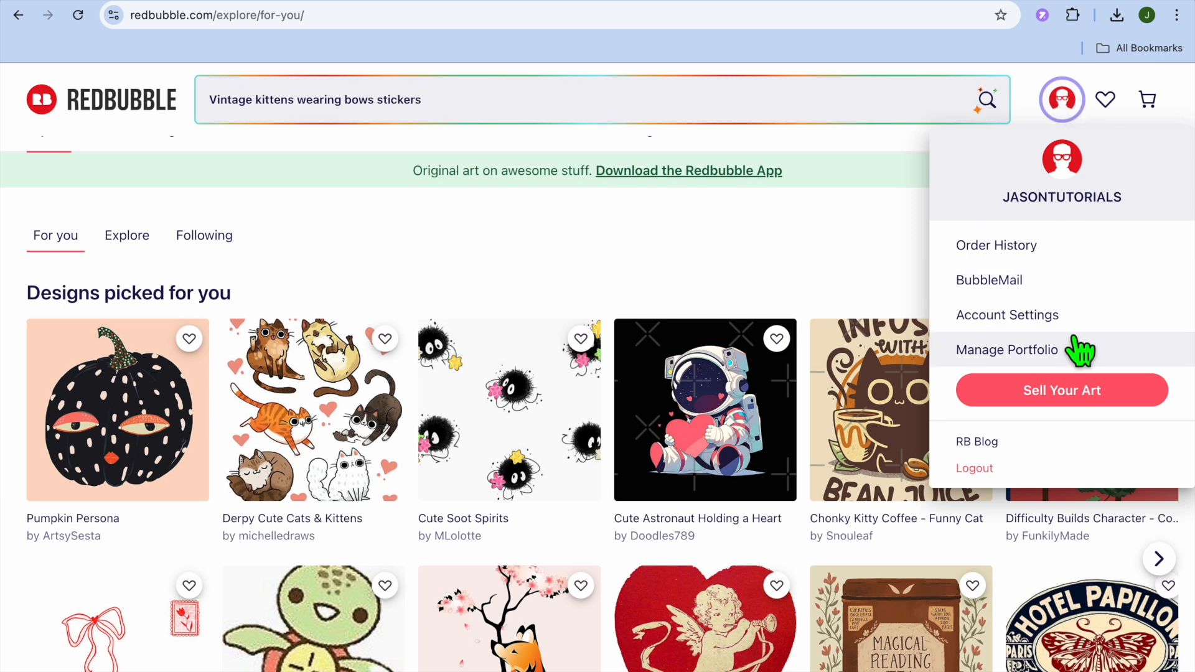
click(1049, 353)
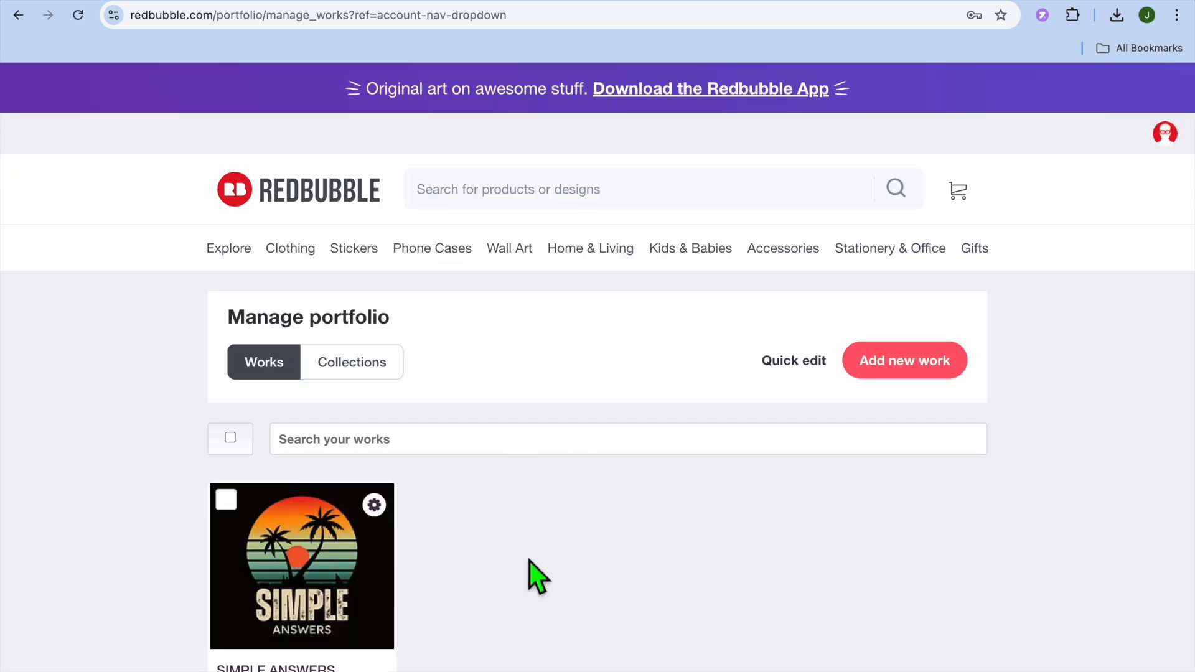
scroll(529, 560, down, 1)
scroll(1041, 371, down, 2)
scroll(1047, 378, up, 2)
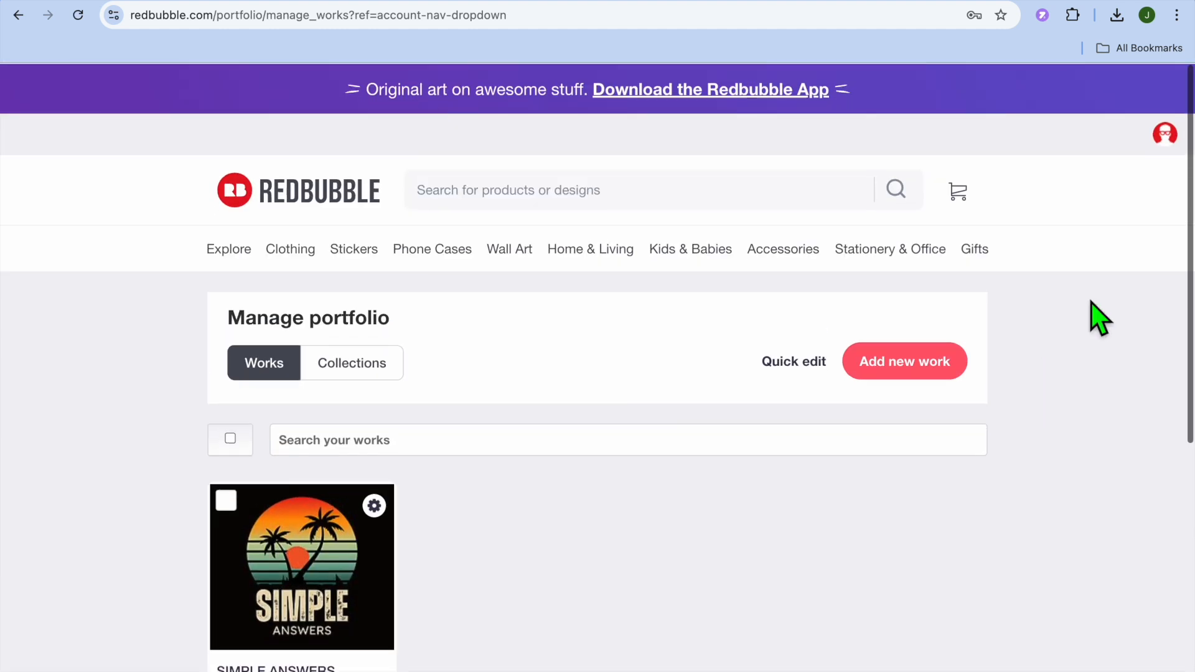
Step: Go to Sell Your Art and review the dashboard's product, shop and payment setup checklist and the tips for new sellers
click(1164, 130)
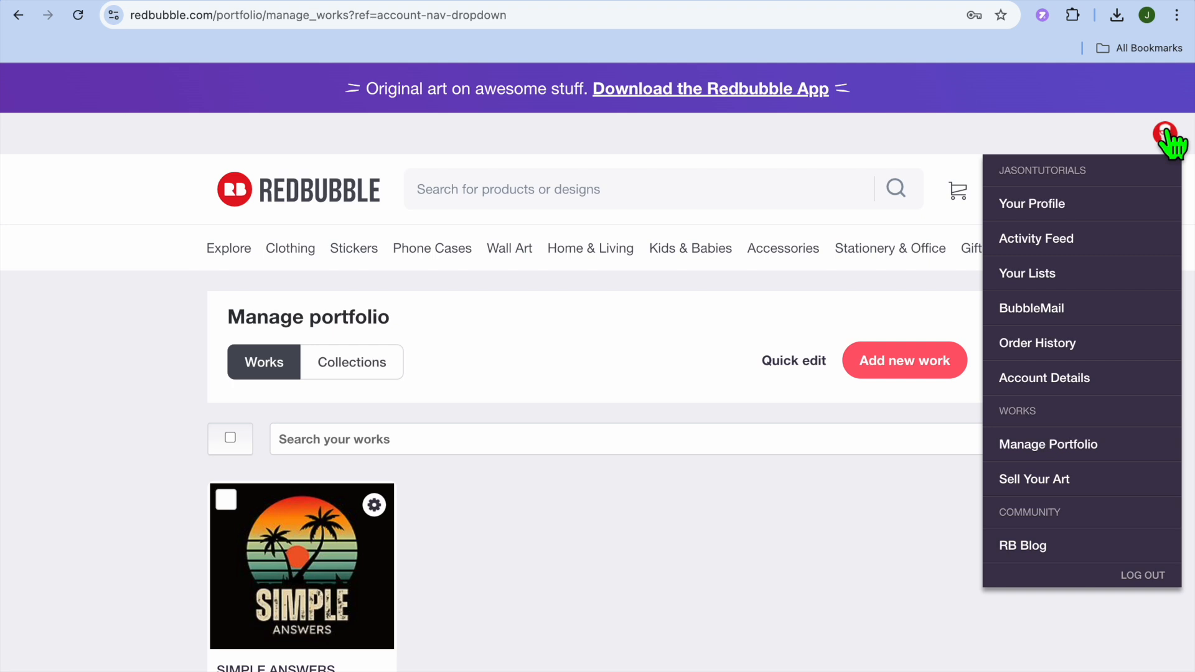
click(1064, 494)
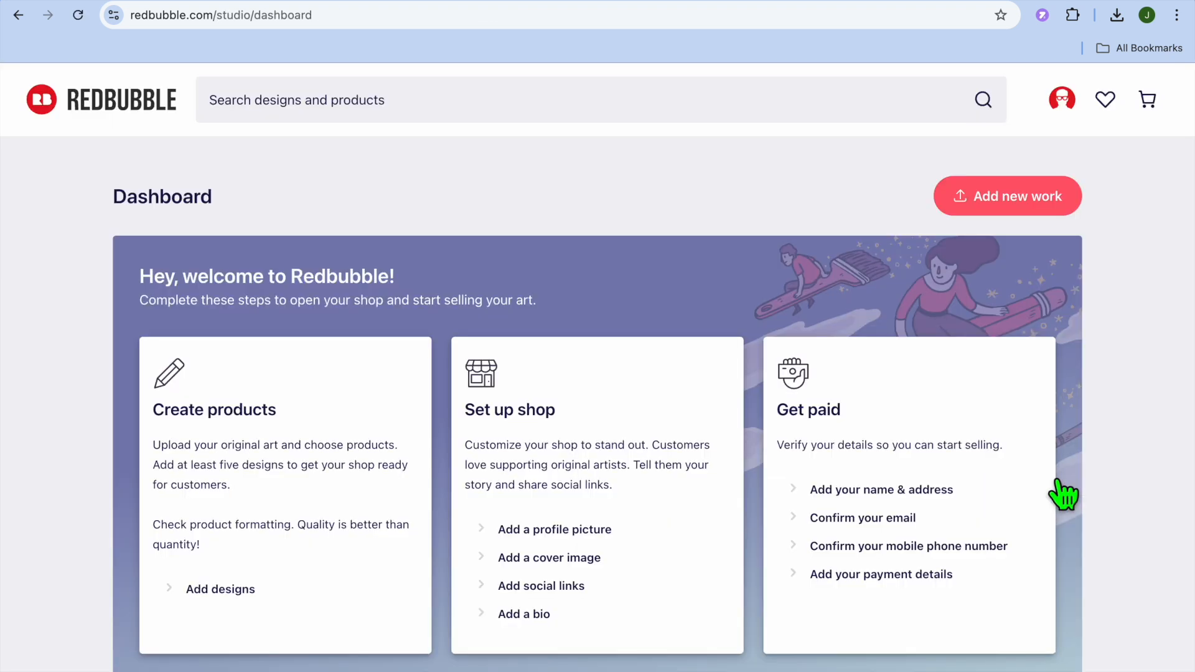
scroll(1063, 494, down, 1)
scroll(1064, 494, down, 2)
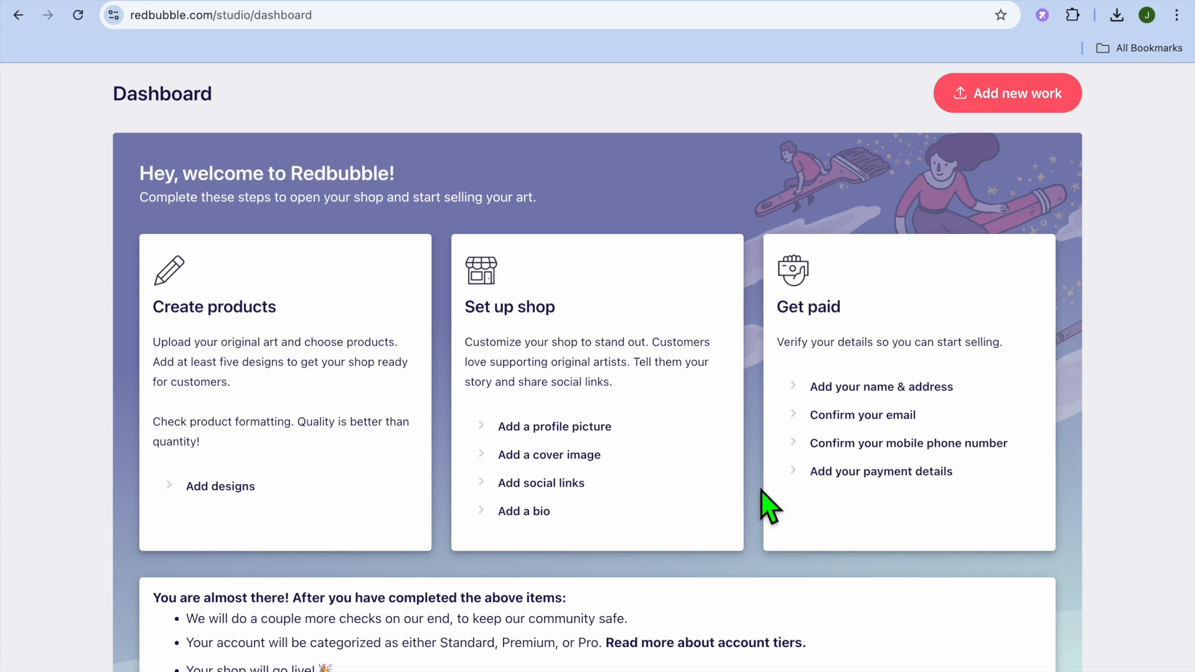
scroll(770, 503, down, 1)
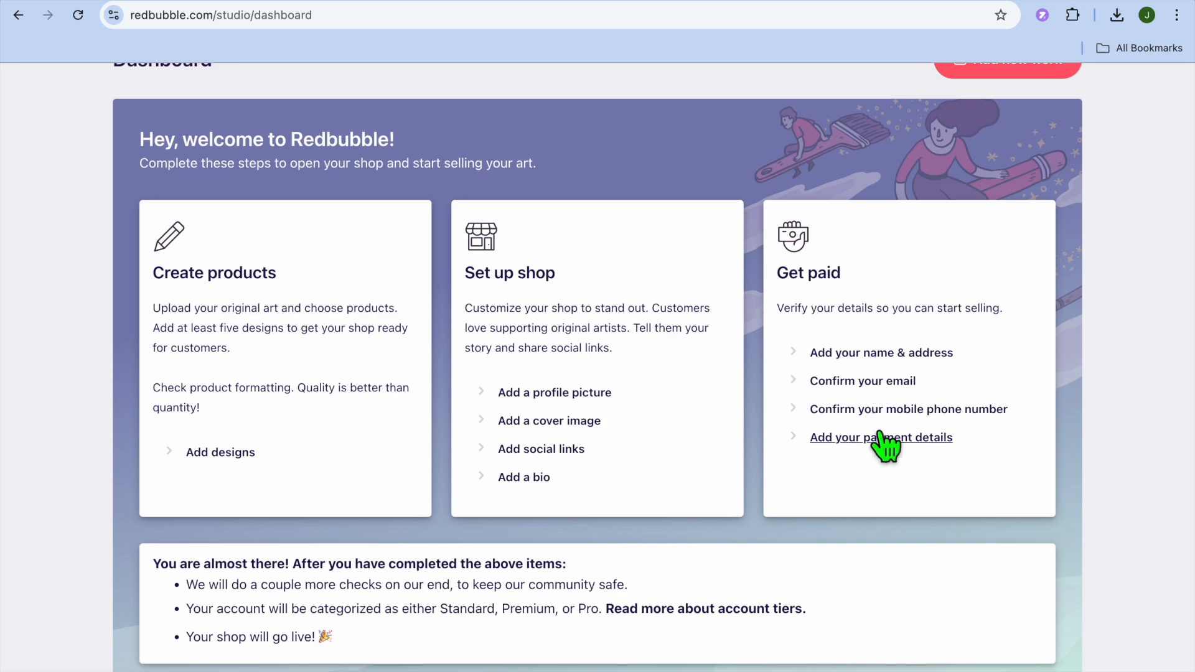
scroll(896, 429, down, 1)
scroll(899, 428, down, 3)
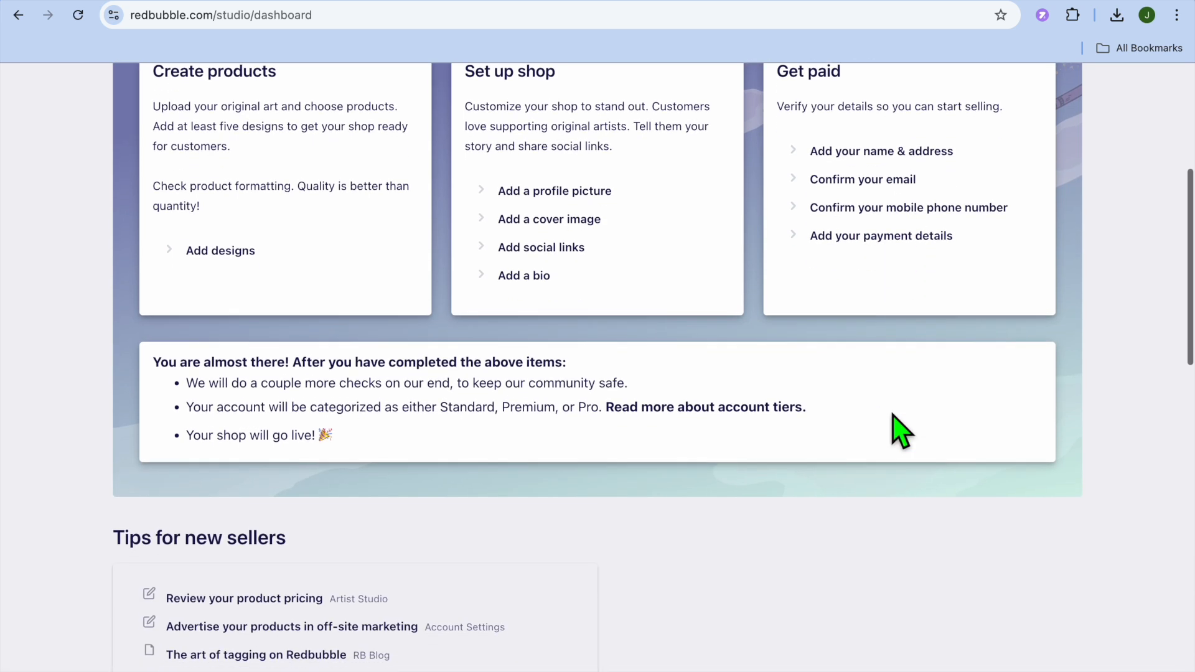
scroll(900, 429, down, 3)
scroll(901, 430, down, 6)
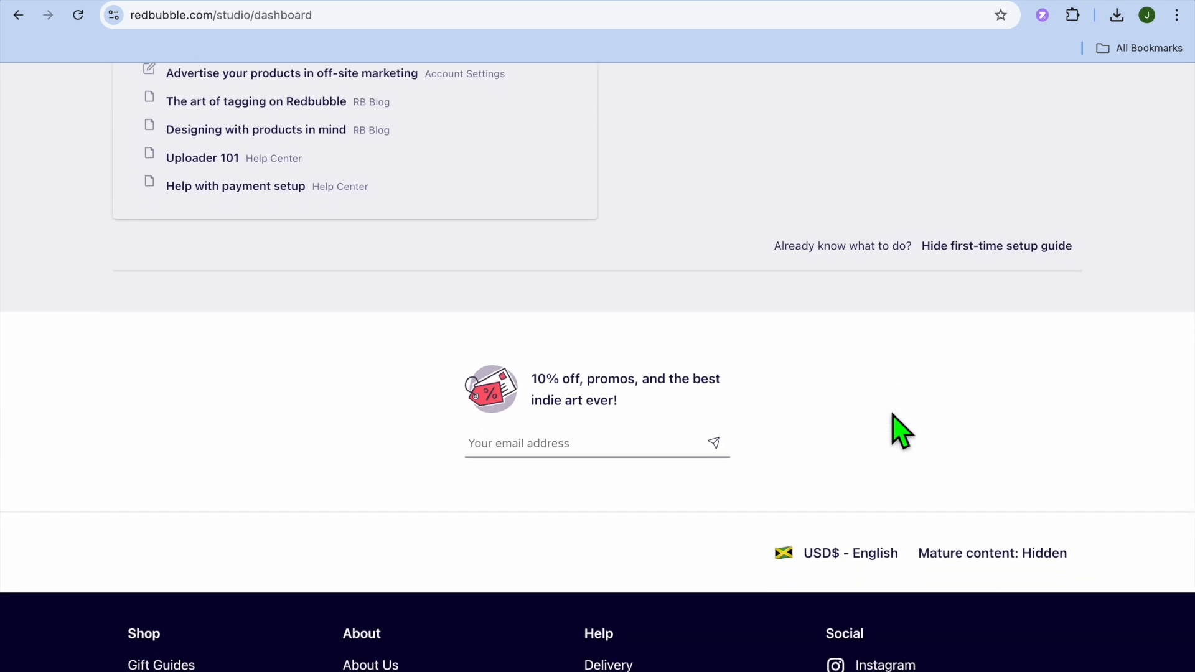
scroll(901, 430, up, 13)
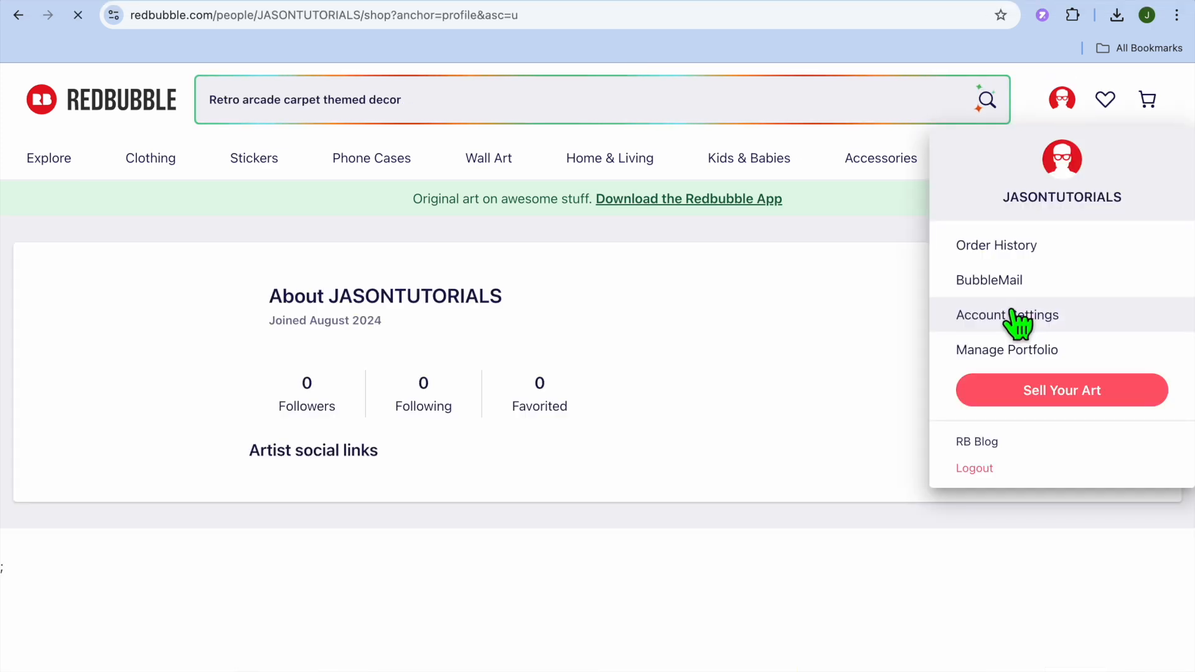
Step: Open the account settings and show the account options available there
click(1014, 318)
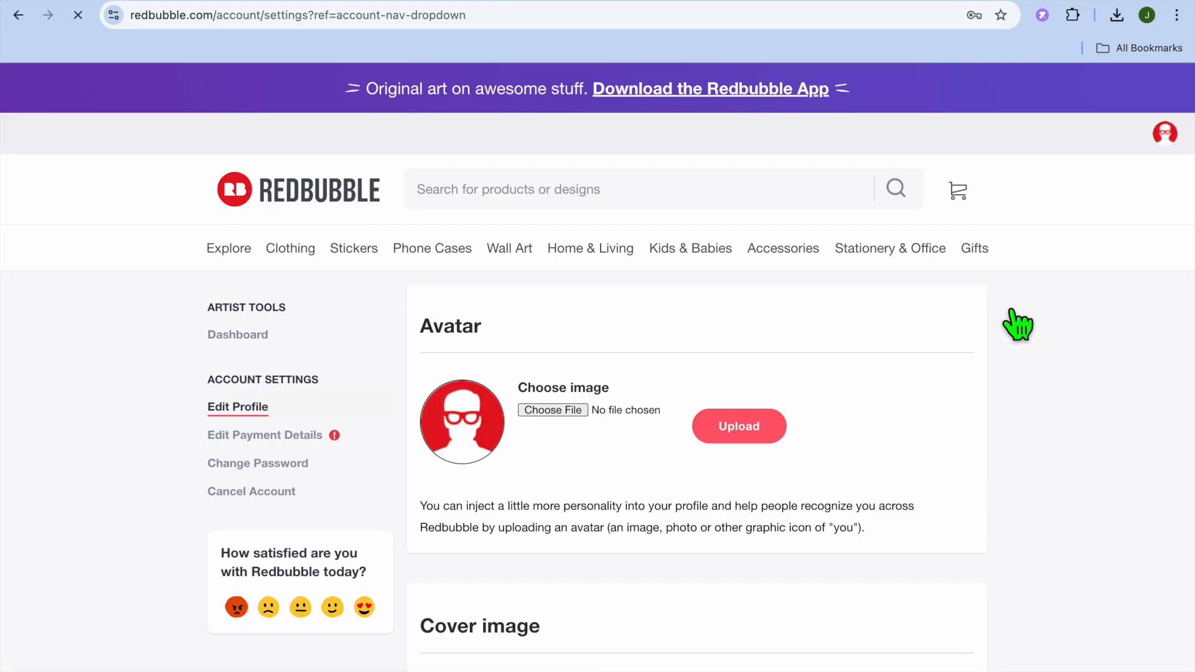
mouse_move(1165, 137)
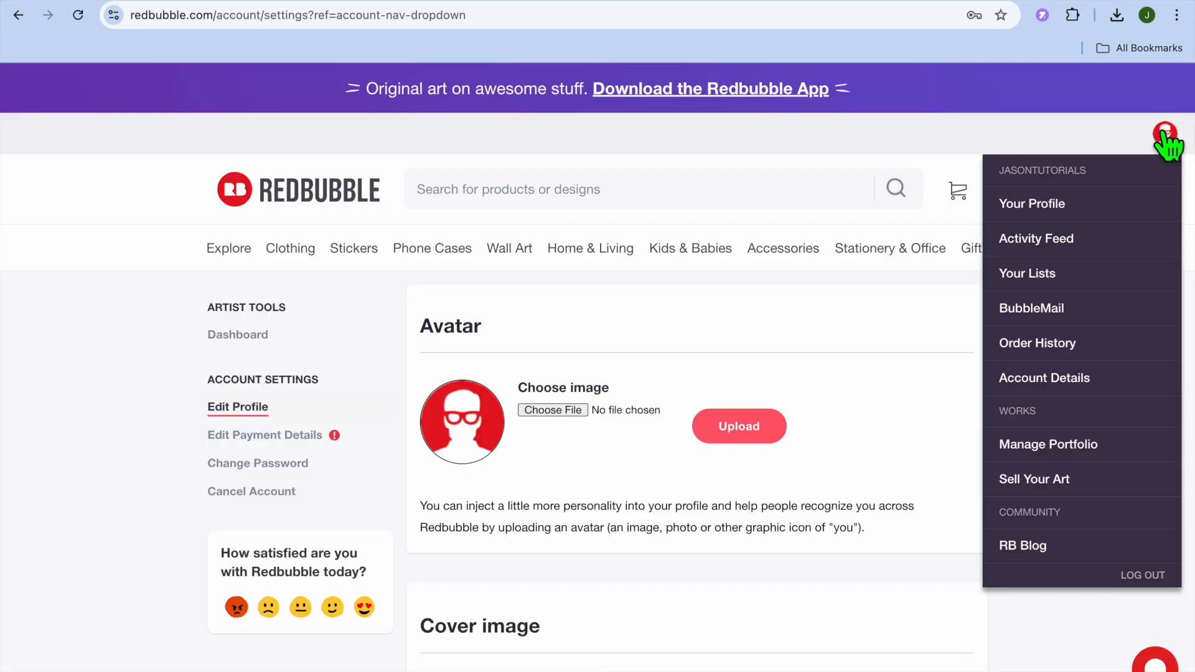